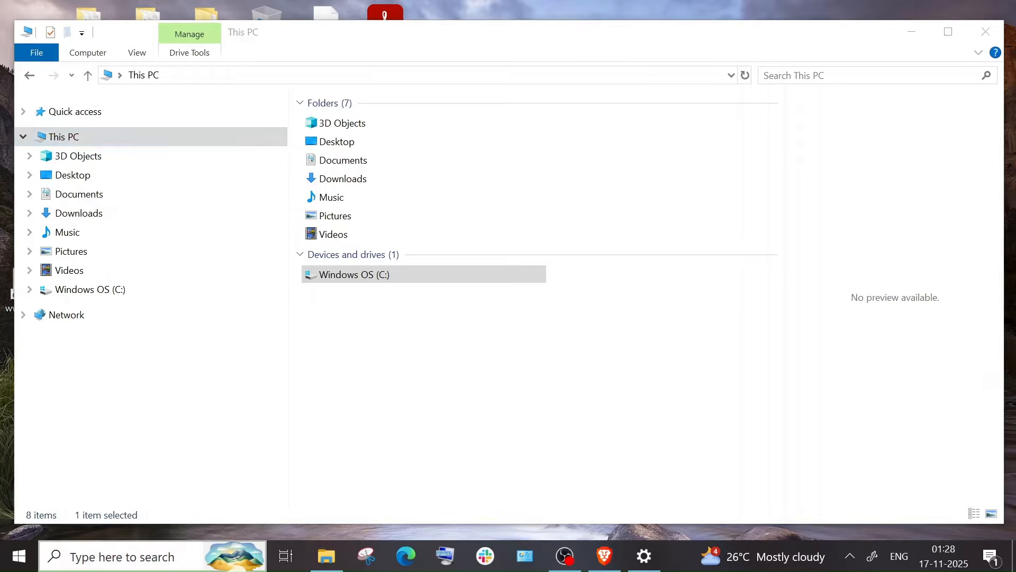
Step: Open Programs and Features in Control Panel and filter the installed programs by "auto"
{"action": "left_click", "coordinate": [122, 556]}
{"action": "type", "text": "con"}
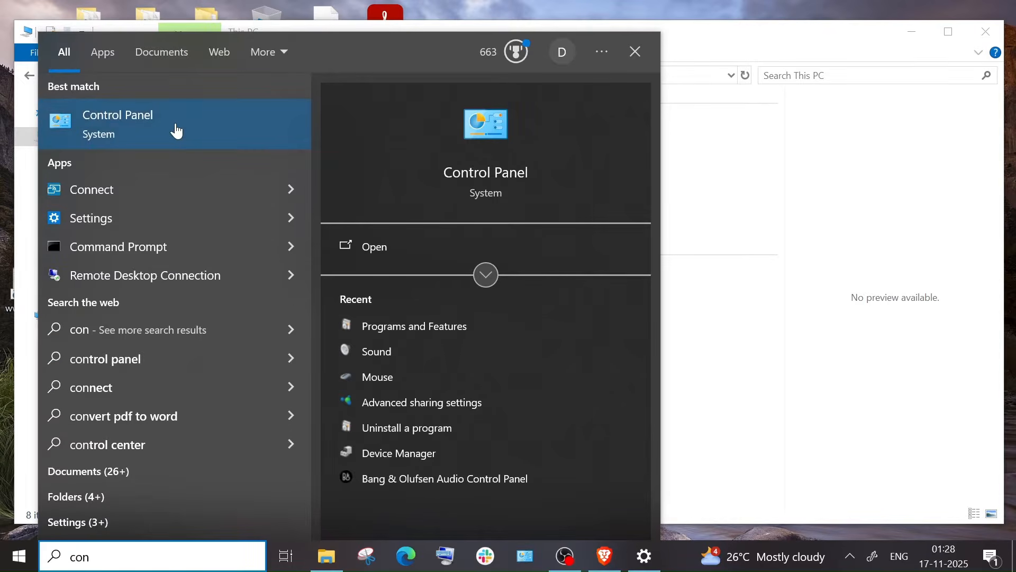
{"action": "left_click", "coordinate": [379, 250]}
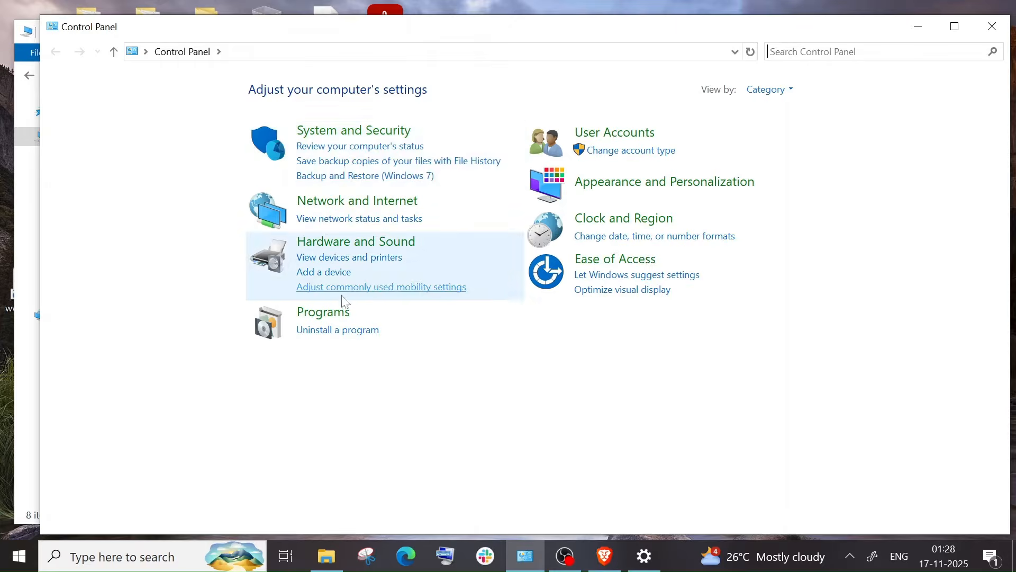
{"action": "left_click", "coordinate": [330, 318]}
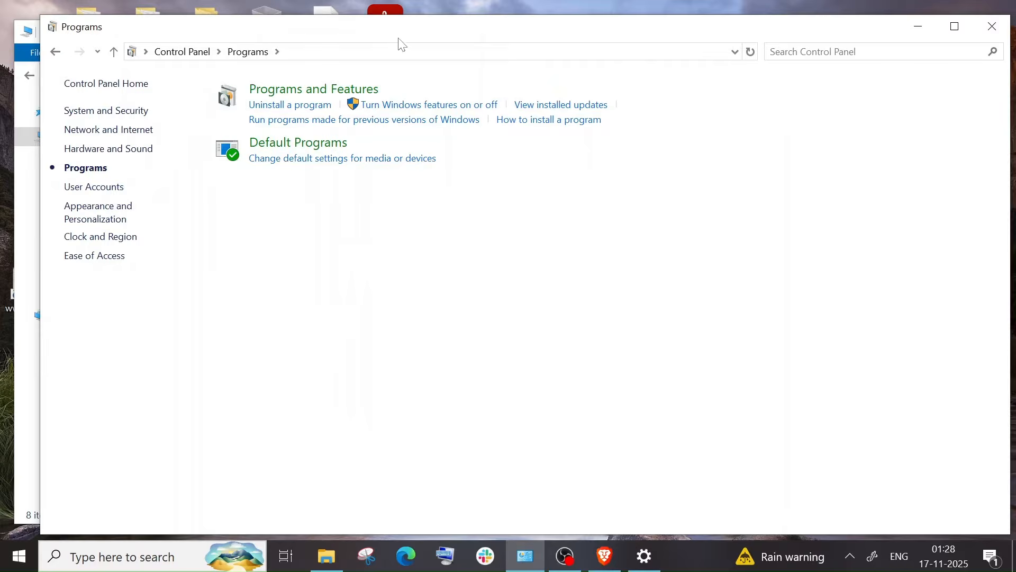
{"action": "left_click_drag", "start_coordinate": [402, 41], "coordinate": [408, 66]}
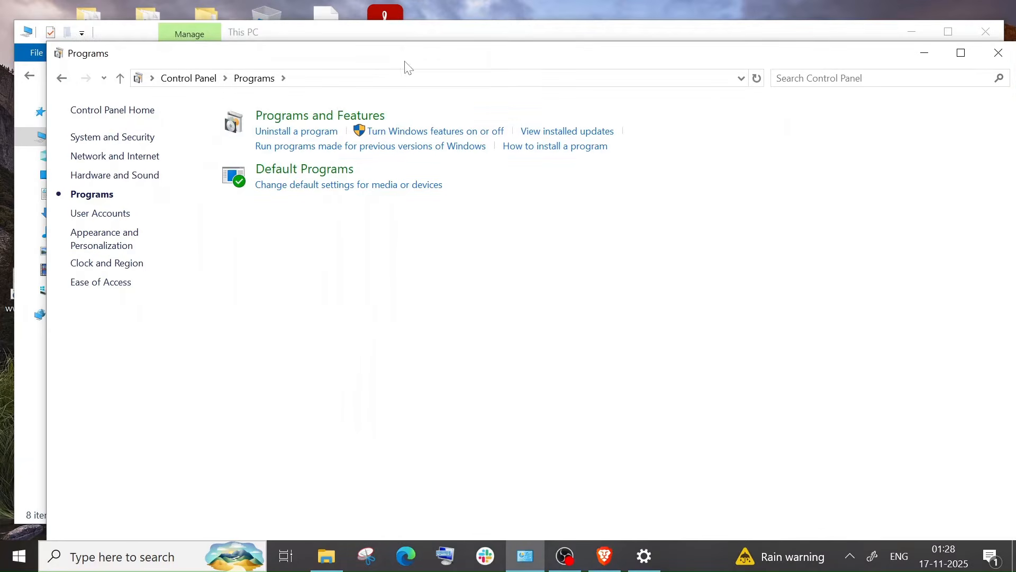
{"action": "left_click", "coordinate": [329, 115]}
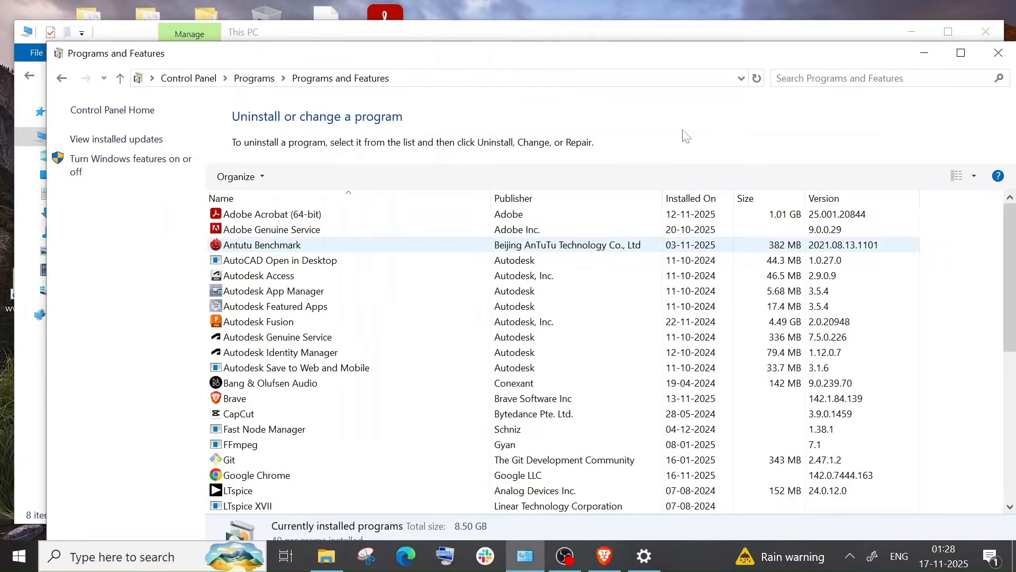
{"action": "left_click", "coordinate": [847, 78]}
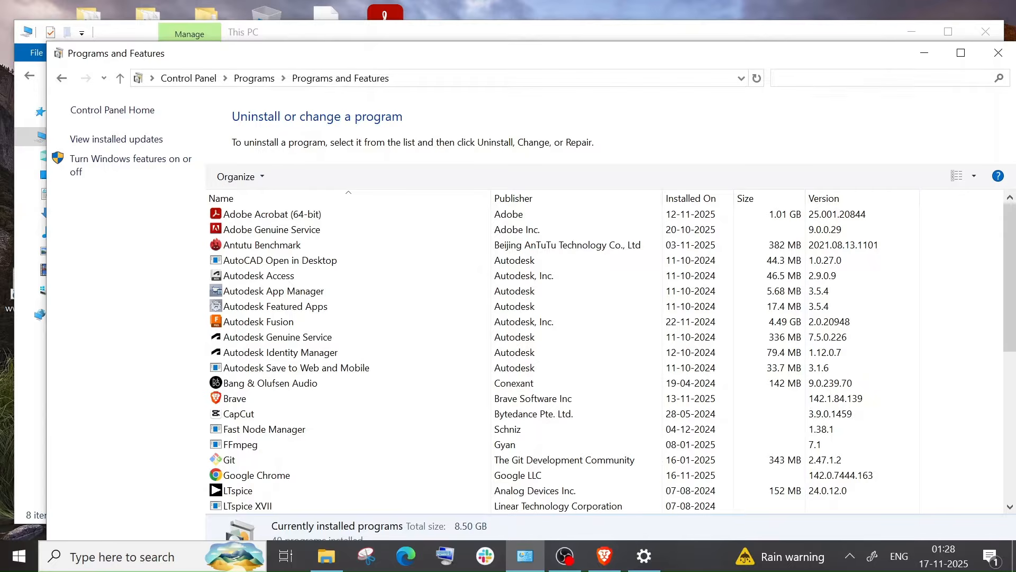
{"action": "type", "text": "auto"}
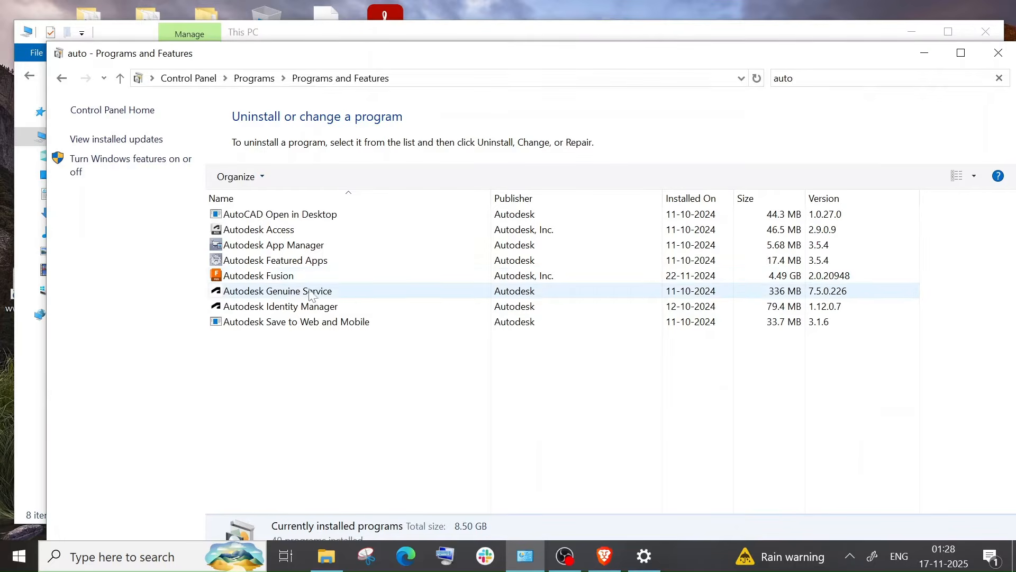
Step: Uninstall AutoCAD Open in Desktop and Autodesk Access from the installed programs
{"action": "right_click", "coordinate": [259, 218]}
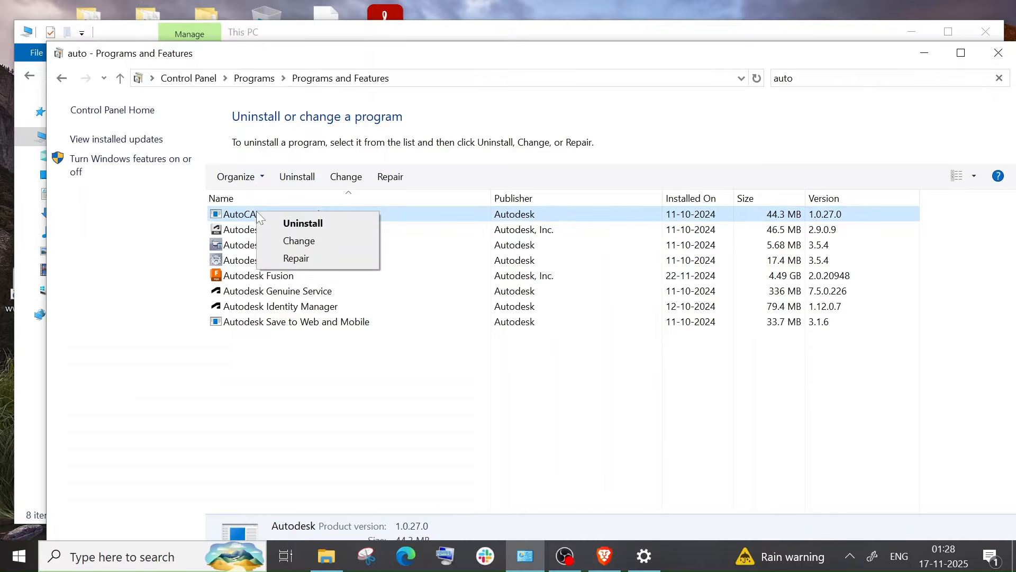
{"action": "left_click", "coordinate": [313, 223]}
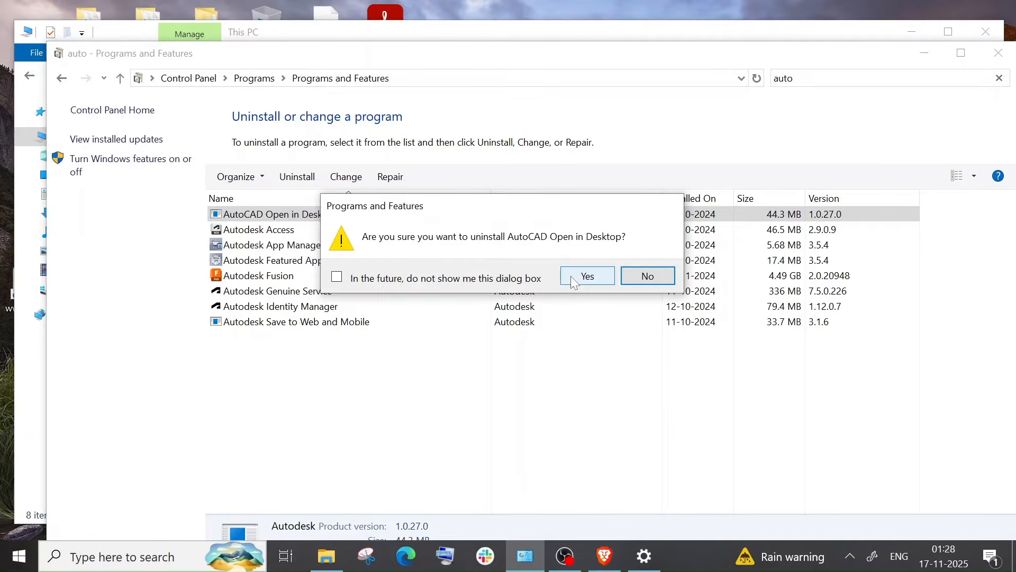
{"action": "left_click", "coordinate": [571, 277]}
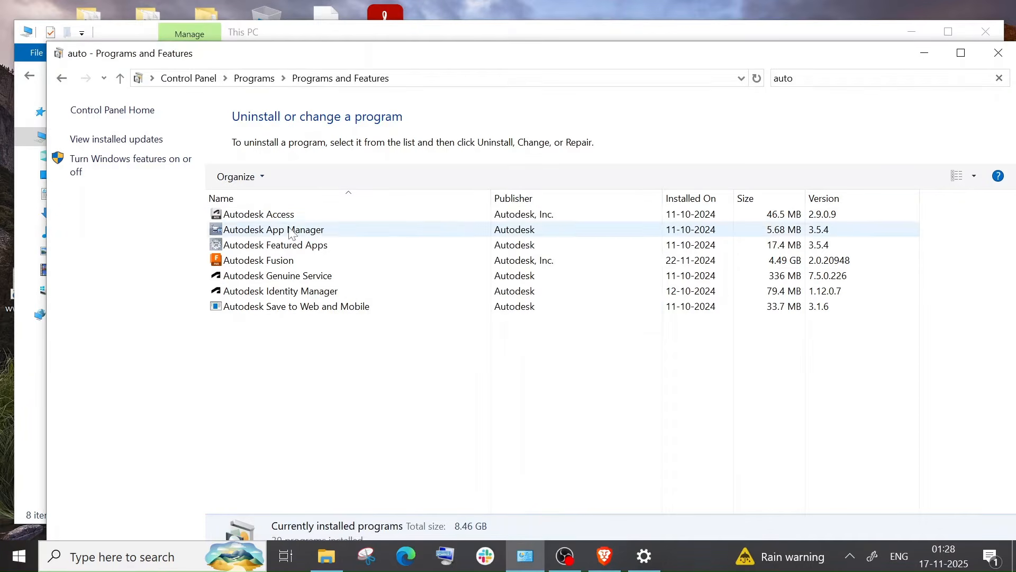
{"action": "right_click", "coordinate": [273, 219]}
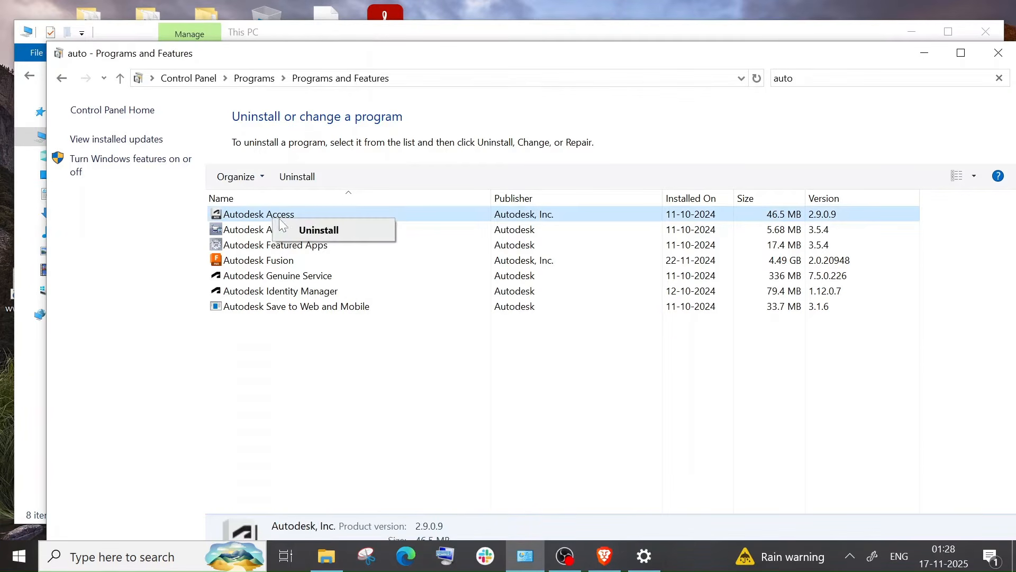
{"action": "left_click", "coordinate": [306, 228]}
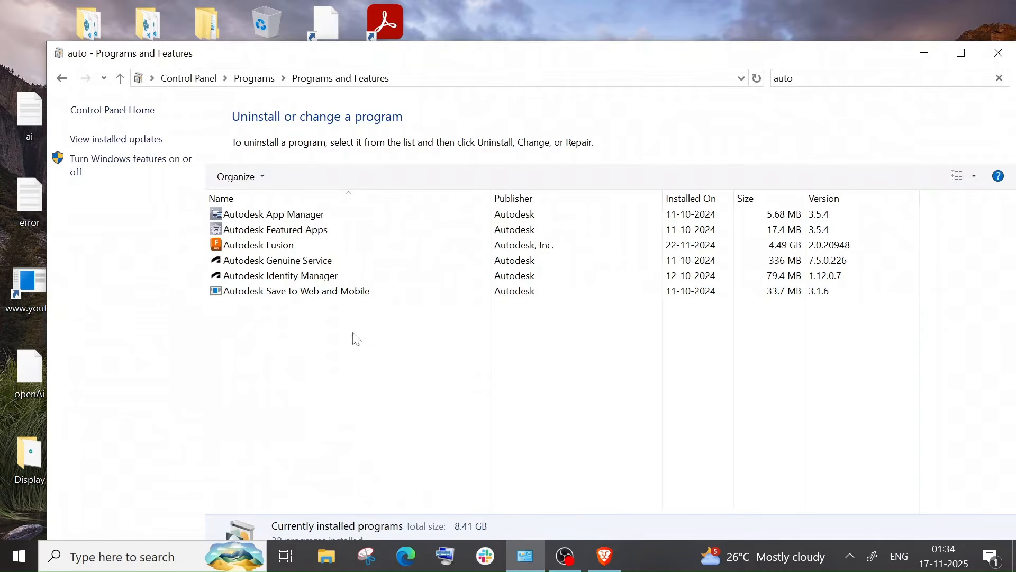
Step: Open the Apps & features settings in Windows and filter the app list by "aut"
{"action": "left_click", "coordinate": [122, 556]}
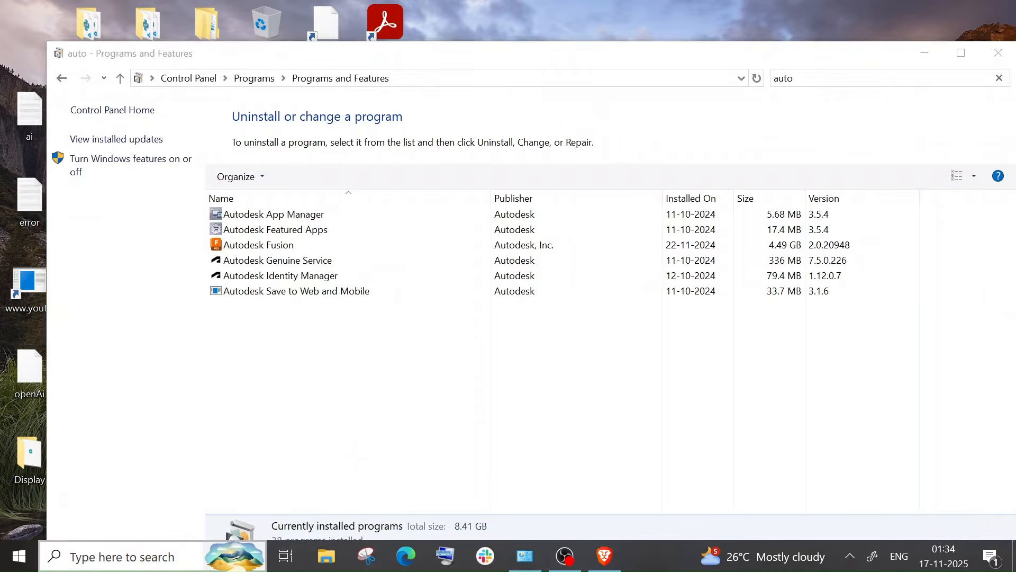
{"action": "type", "text": "apps"}
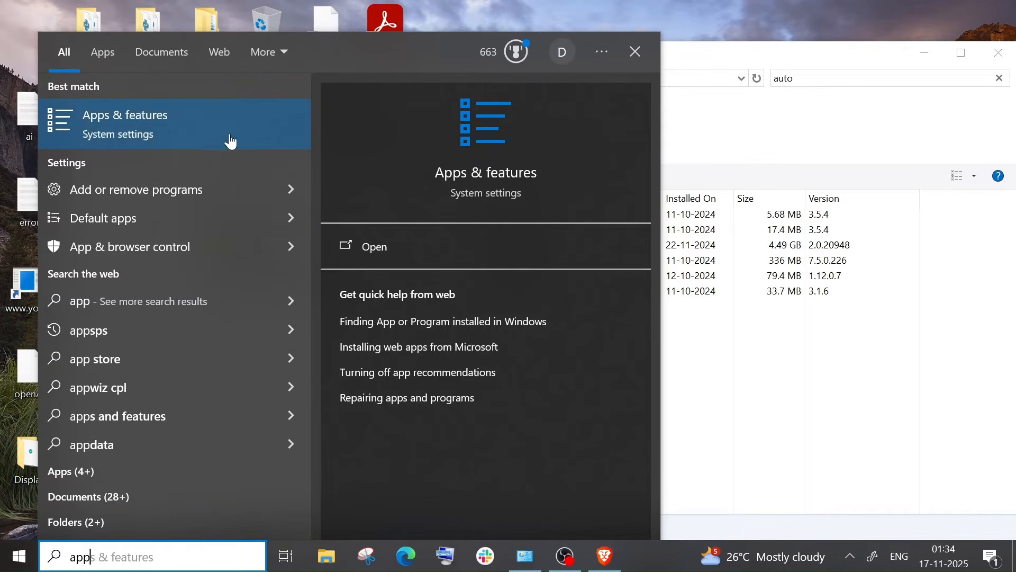
{"action": "left_click", "coordinate": [368, 253]}
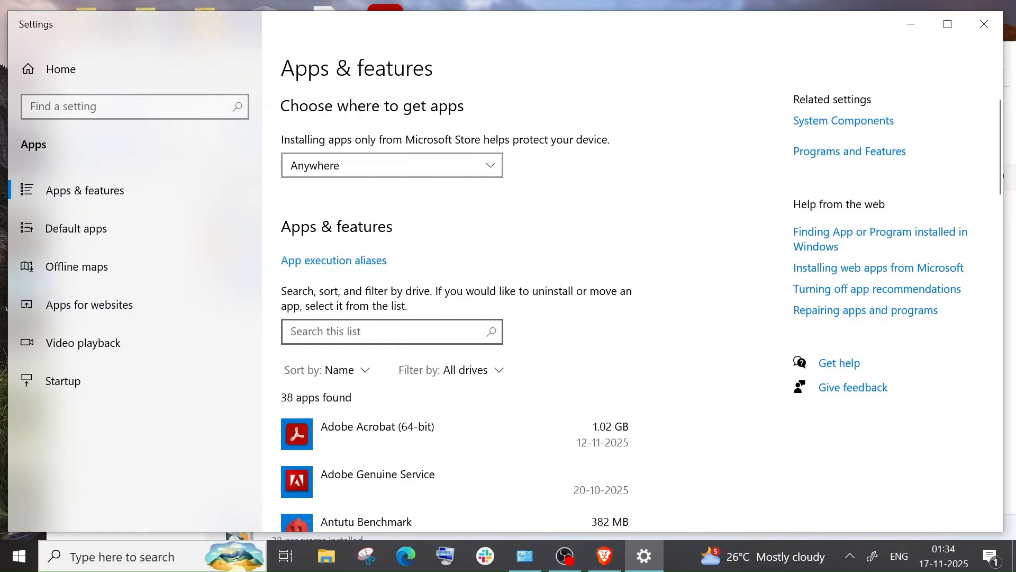
{"action": "left_click", "coordinate": [389, 332]}
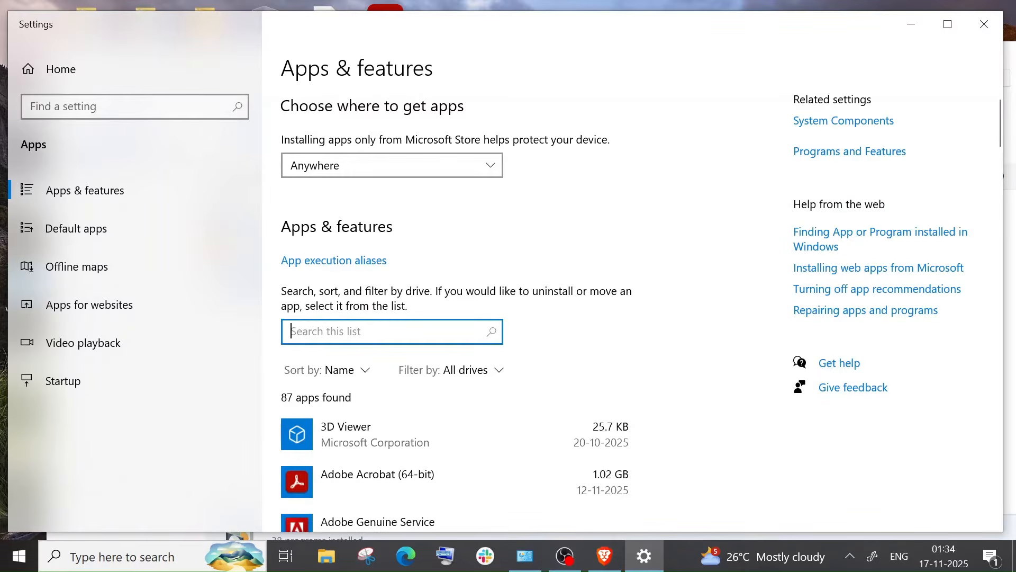
{"action": "type", "text": "aut"}
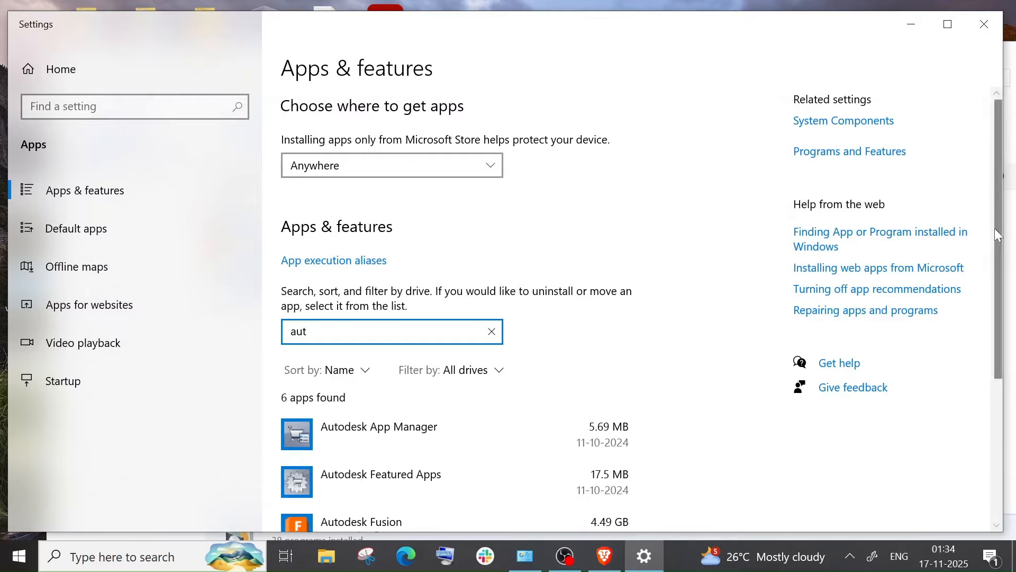
{"action": "left_click_drag", "start_coordinate": [998, 227], "coordinate": [978, 354]}
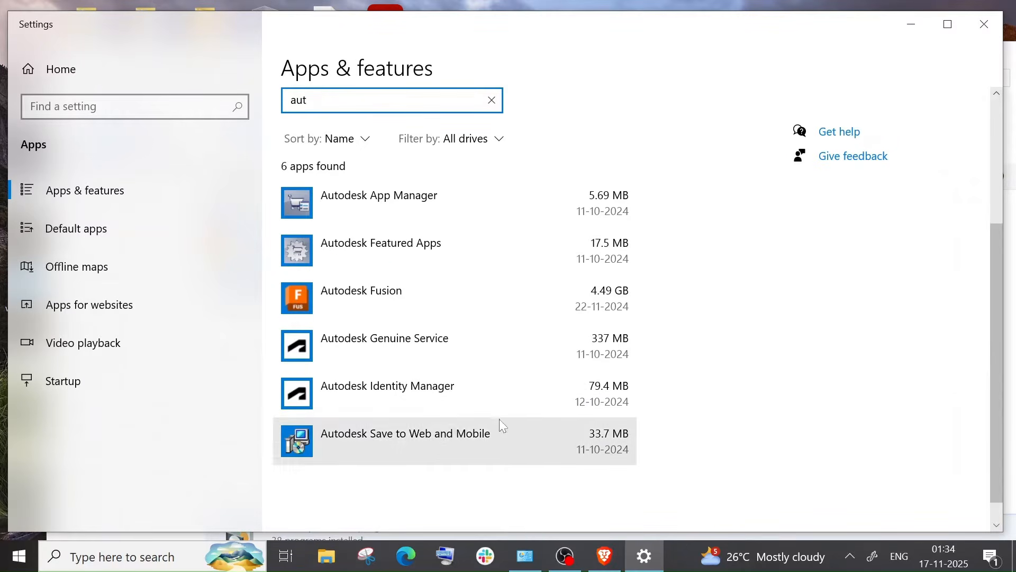
Step: Uninstall Autodesk App Manager, and refresh the Programs and Features list in Control Panel
{"action": "left_click", "coordinate": [480, 212]}
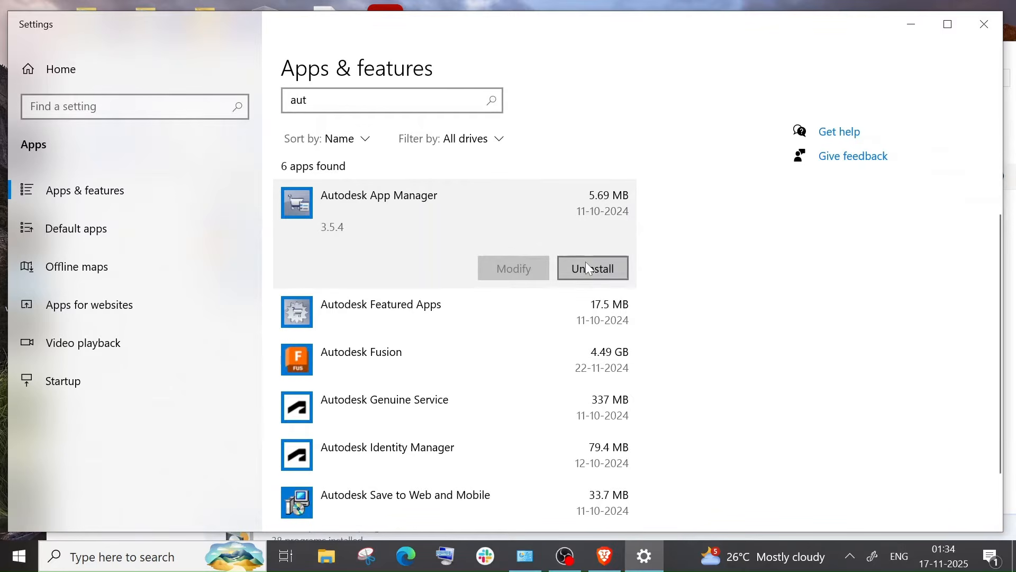
{"action": "left_click", "coordinate": [587, 267]}
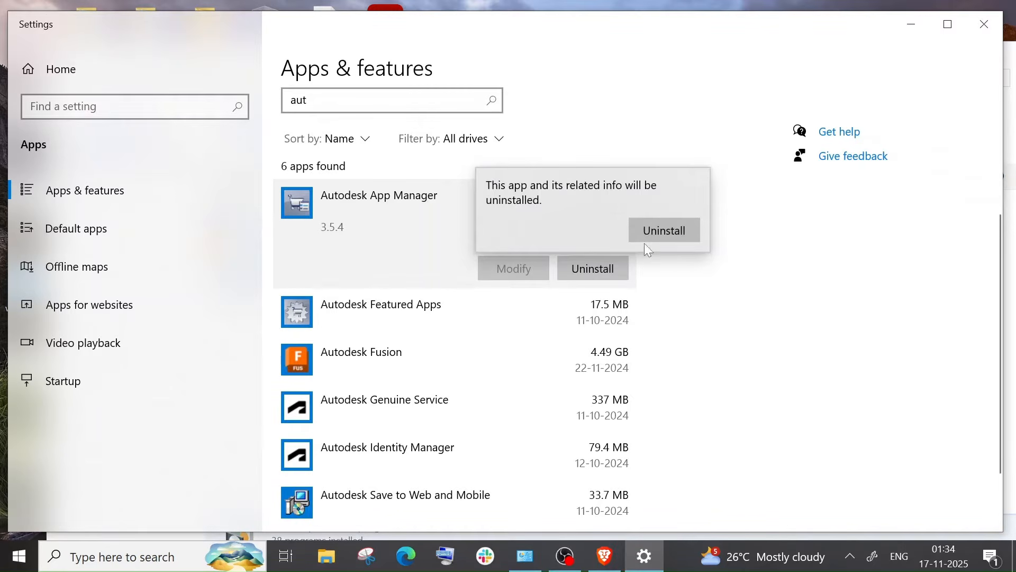
{"action": "left_click", "coordinate": [670, 234]}
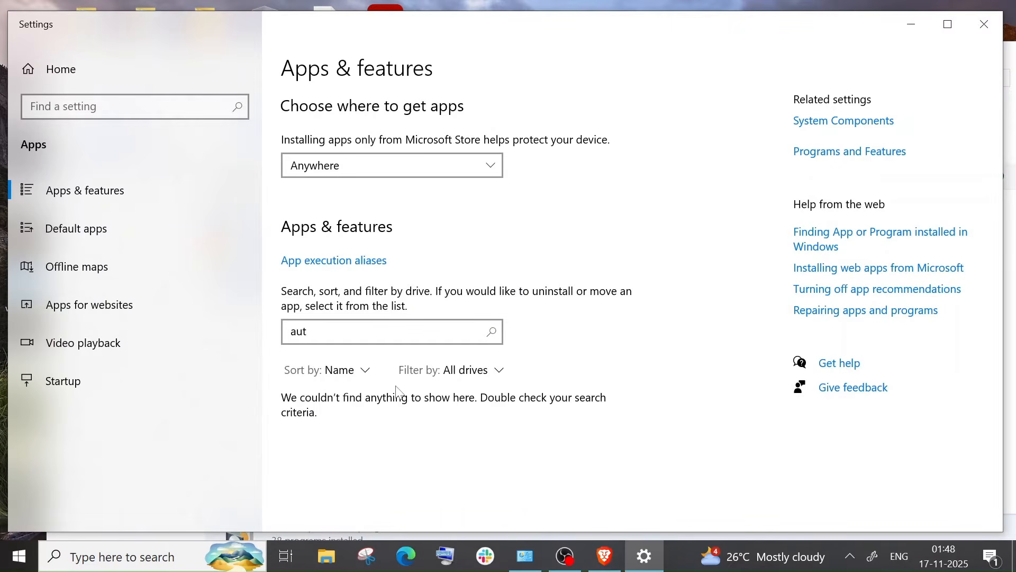
{"action": "left_click", "coordinate": [524, 556]}
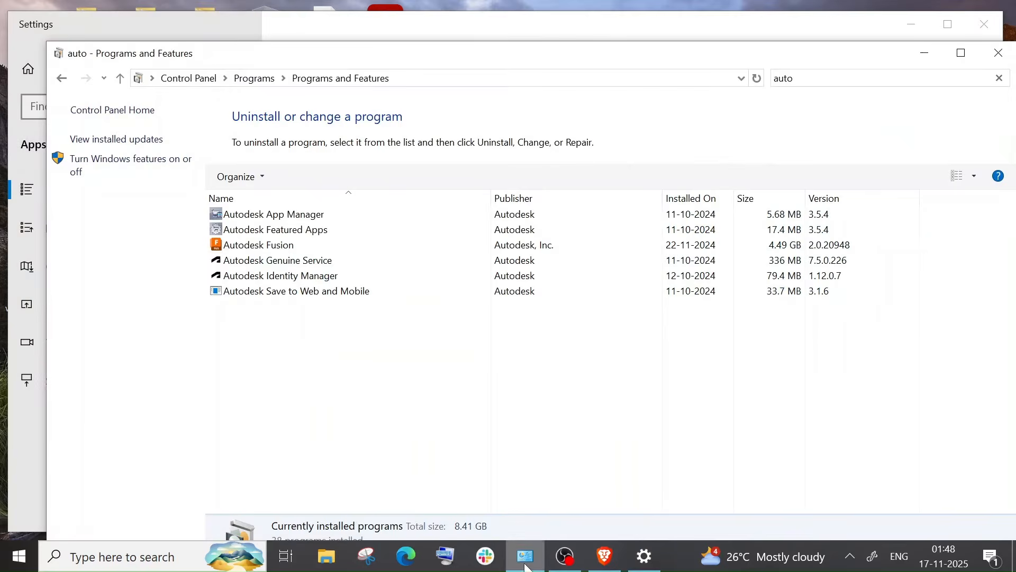
{"action": "left_click", "coordinate": [757, 84]}
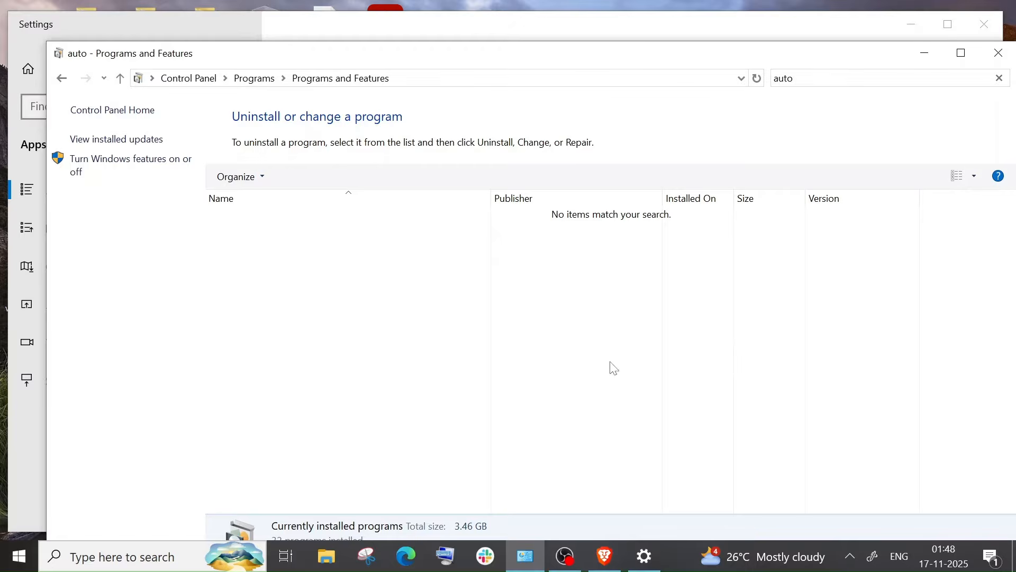
Step: Switch to File Explorer and delete the Autodesk folder from the root of the C: drive
{"action": "left_click", "coordinate": [336, 558]}
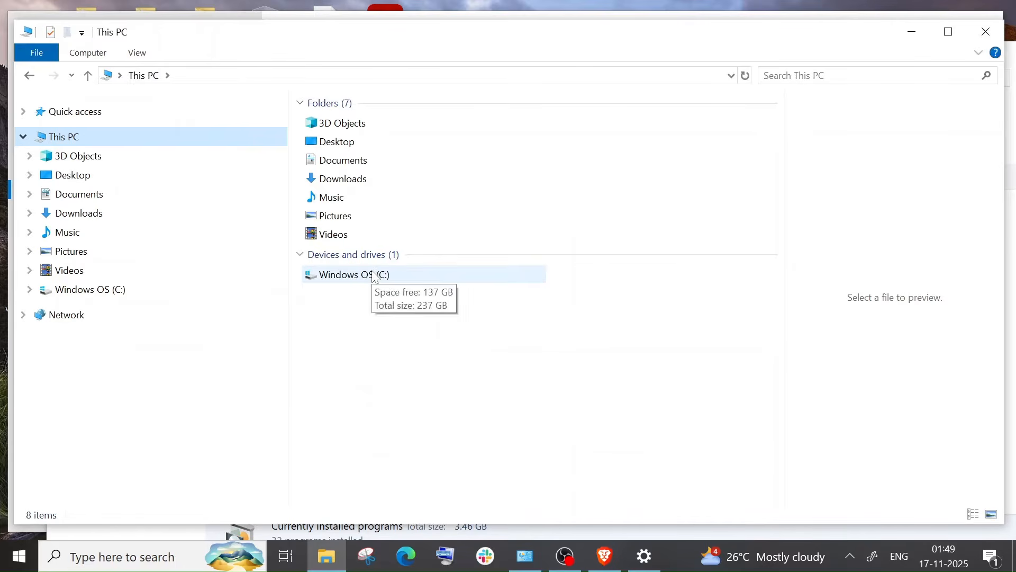
{"action": "double_click", "coordinate": [373, 274]}
{"action": "double_click", "coordinate": [341, 158]}
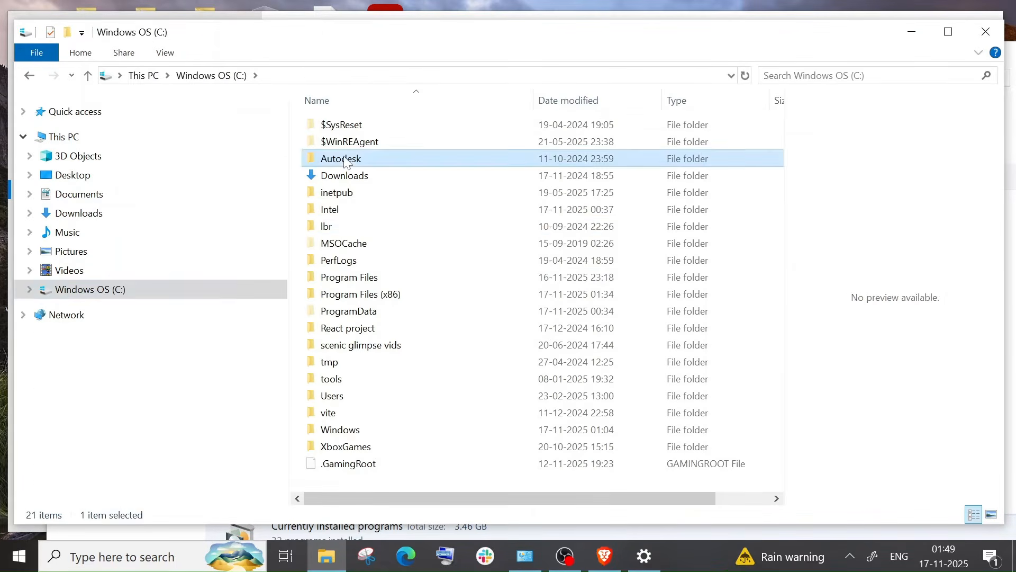
{"action": "left_click", "coordinate": [29, 76]}
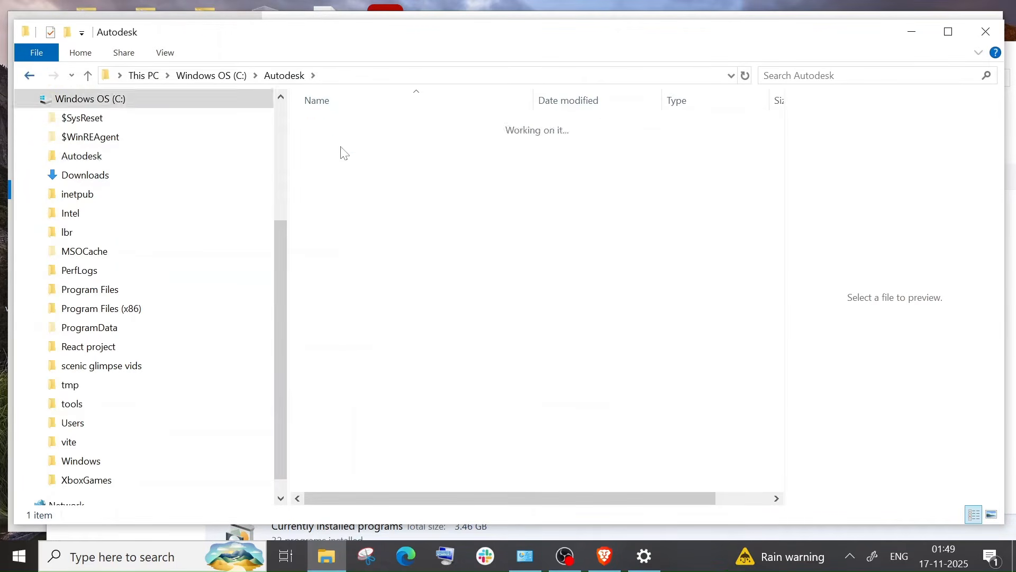
{"action": "right_click", "coordinate": [353, 163]}
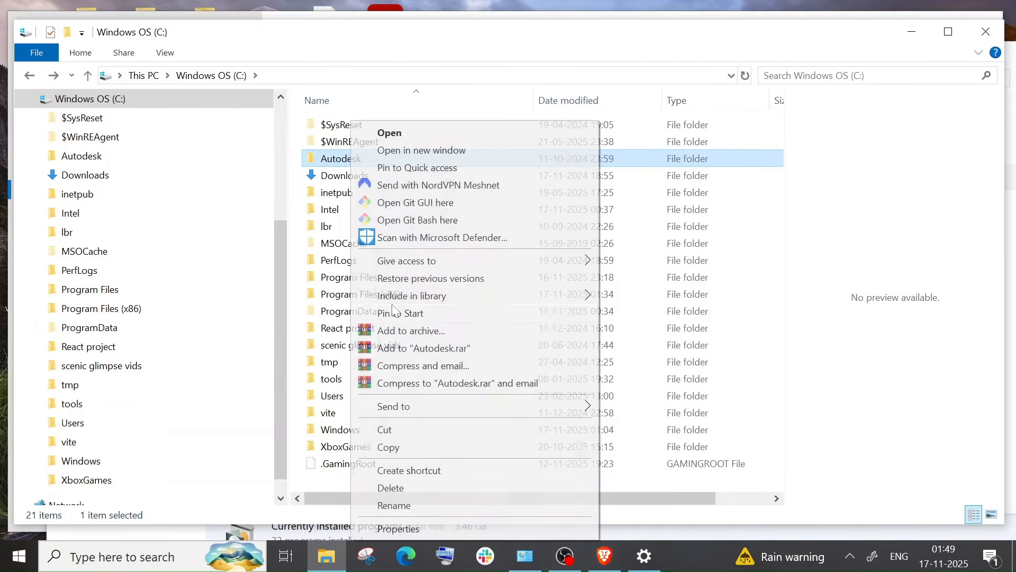
{"action": "left_click", "coordinate": [392, 488]}
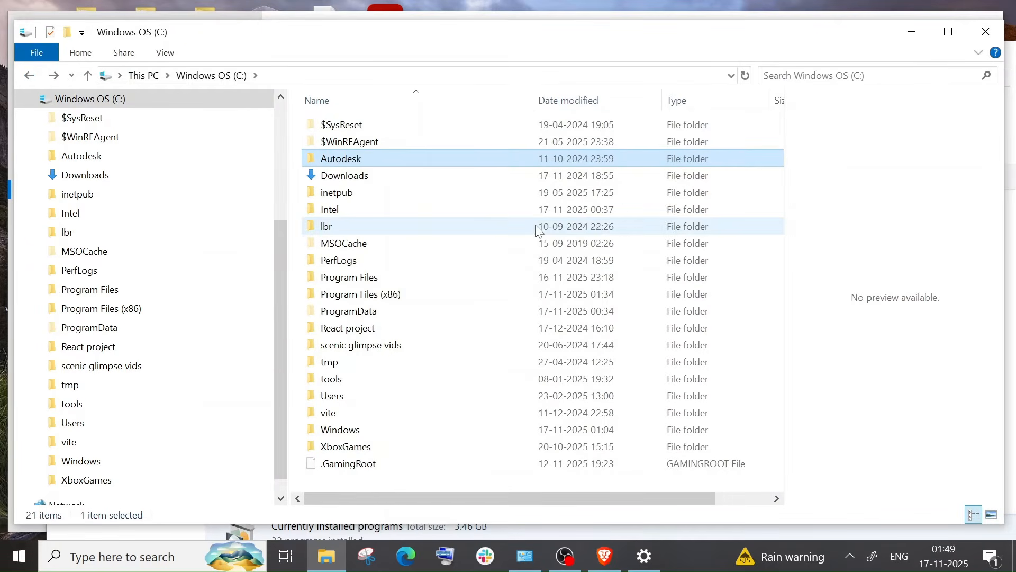
Step: Try to delete the Autodesk folder inside Program Files on the C: drive
{"action": "double_click", "coordinate": [365, 262]}
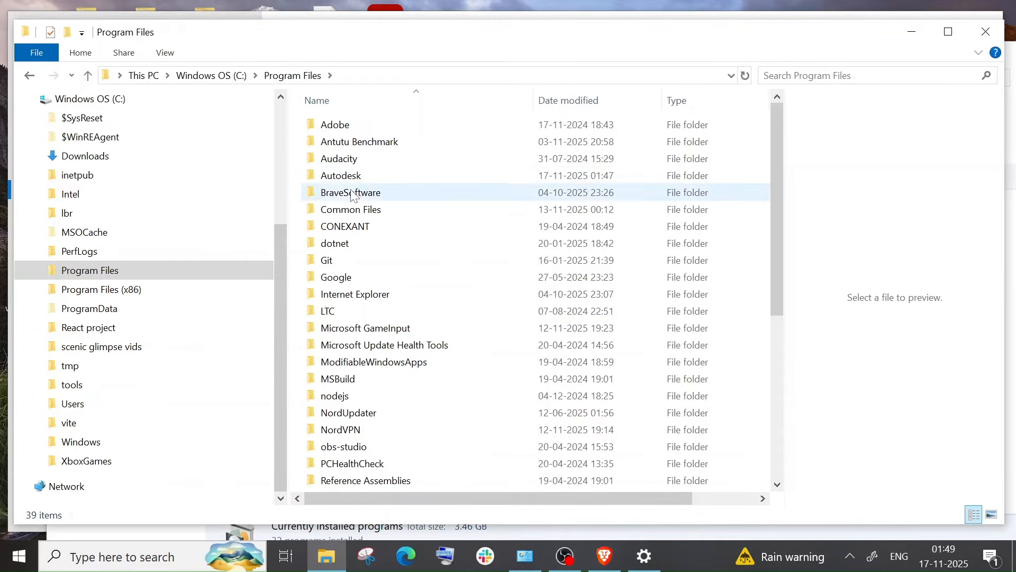
{"action": "left_click", "coordinate": [321, 180]}
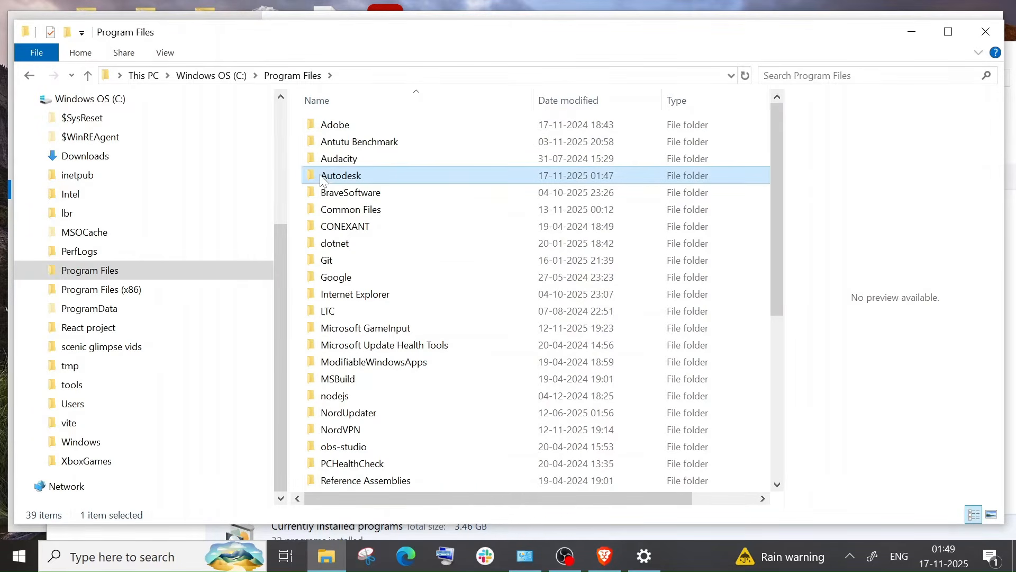
{"action": "right_click", "coordinate": [322, 180]}
{"action": "left_click", "coordinate": [371, 485]}
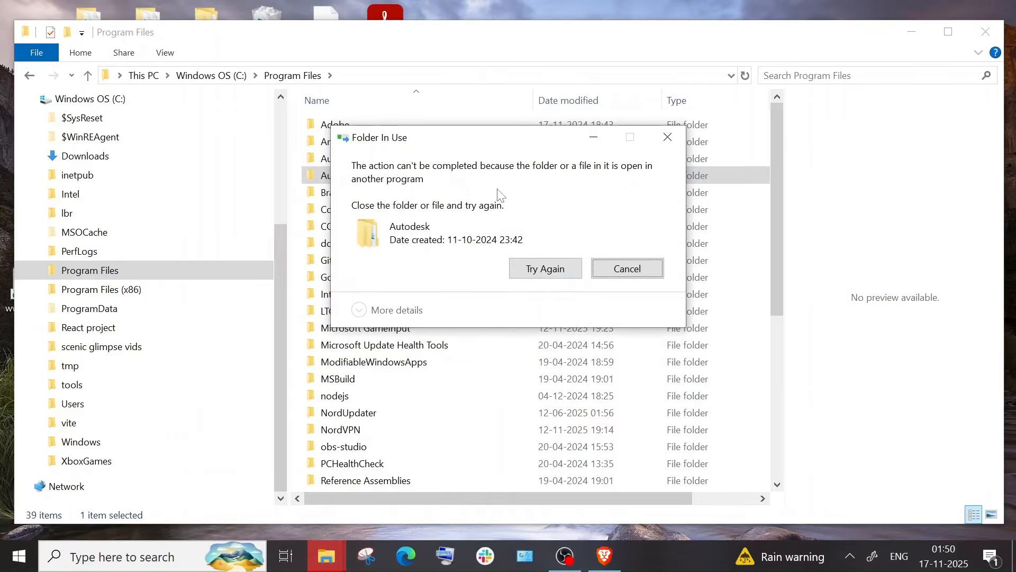
Step: Open Task Manager and end the Autodesk Desktop Delivery App process among the background processes
{"action": "right_click", "coordinate": [673, 562]}
{"action": "left_click", "coordinate": [730, 480]}
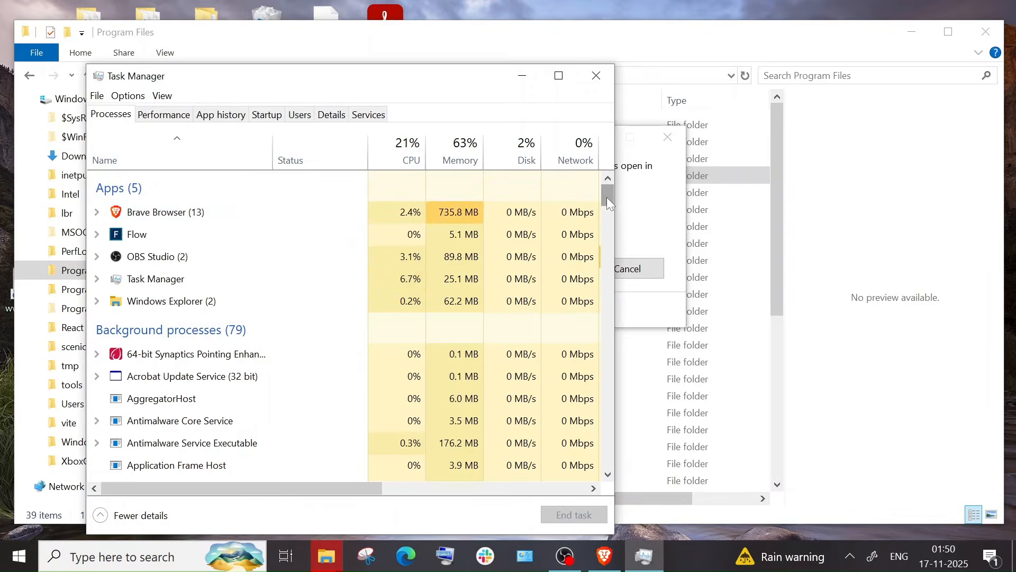
{"action": "left_click_drag", "start_coordinate": [606, 197], "coordinate": [605, 208]}
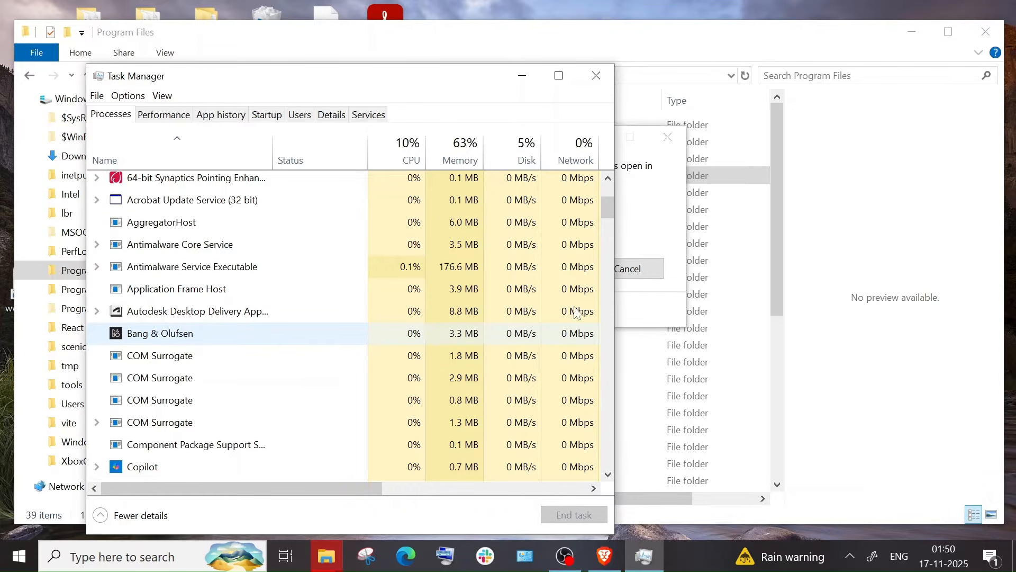
{"action": "left_click", "coordinate": [207, 334]}
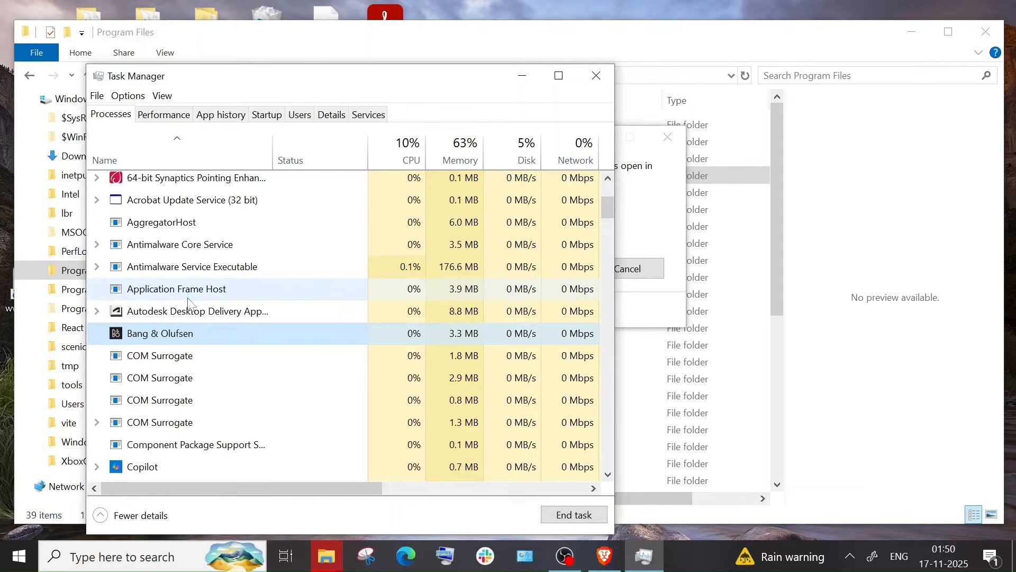
{"action": "left_click", "coordinate": [165, 312]}
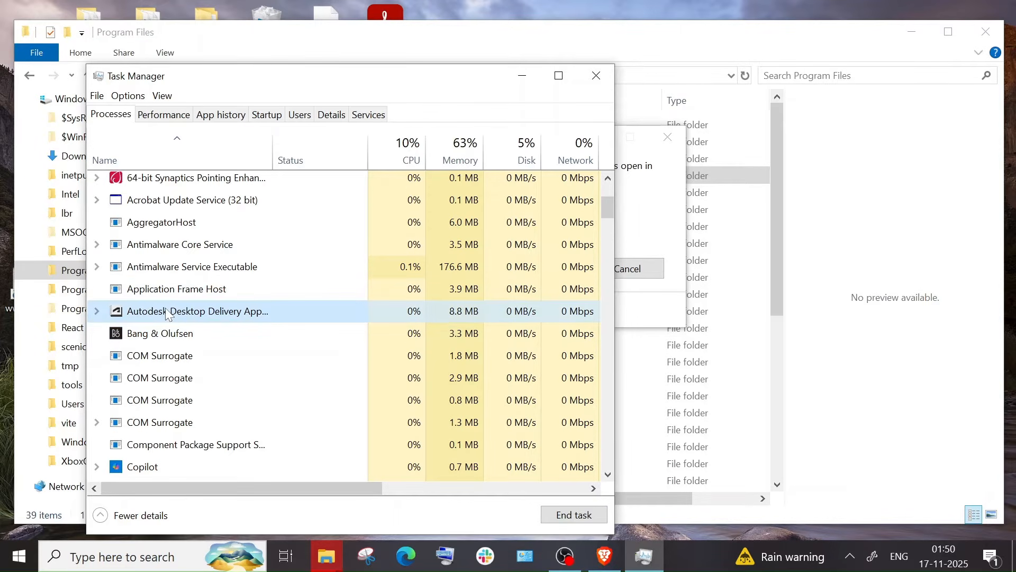
{"action": "right_click", "coordinate": [166, 312]}
{"action": "left_click", "coordinate": [208, 336]}
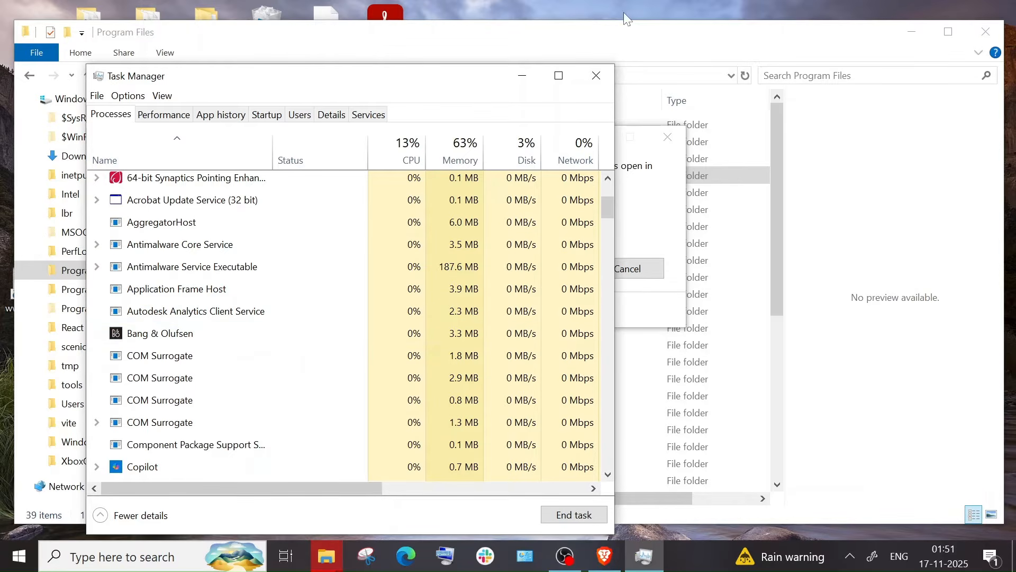
Step: End the Autodesk Analytics Client Service process, close Task Manager, and retry deleting the Autodesk folder in Program Files
{"action": "left_click", "coordinate": [178, 312]}
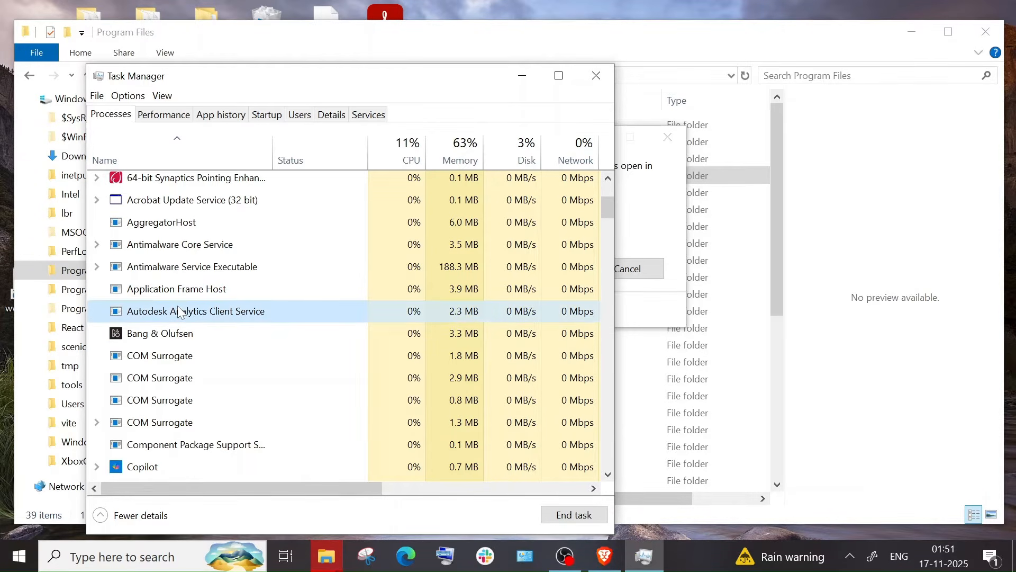
{"action": "right_click", "coordinate": [180, 310]}
{"action": "left_click", "coordinate": [211, 313]}
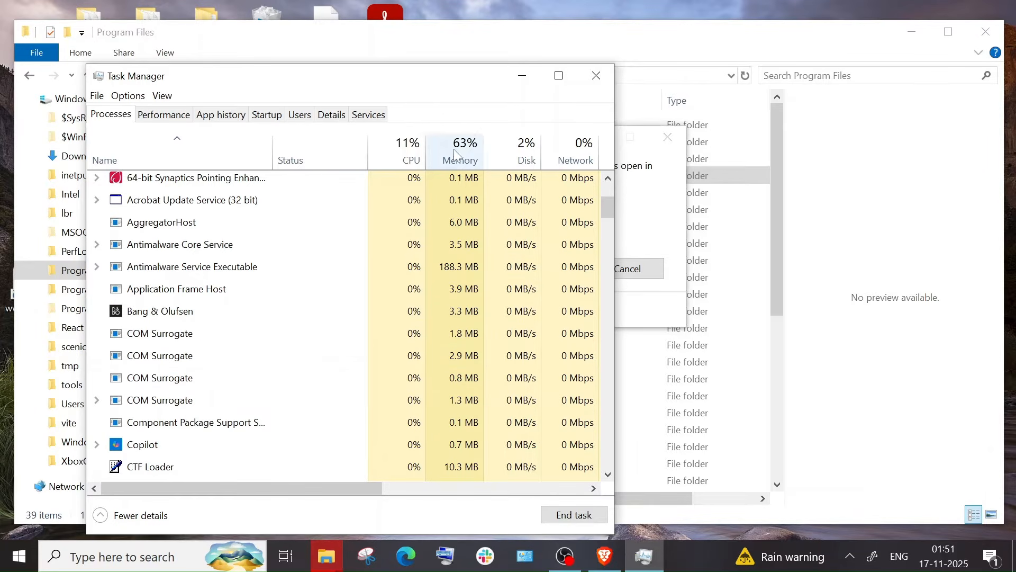
{"action": "left_click", "coordinate": [596, 76]}
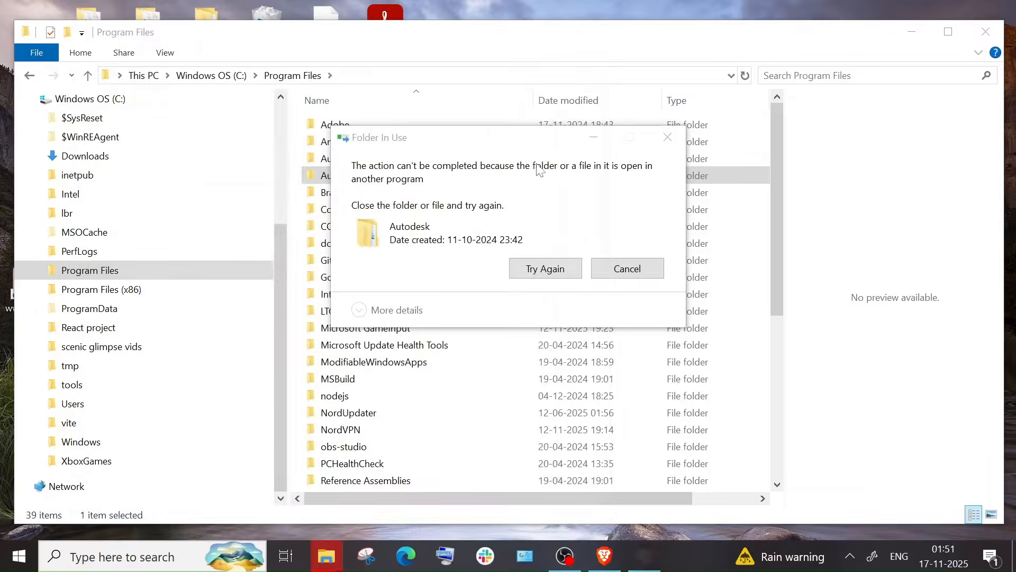
{"action": "left_click", "coordinate": [546, 269]}
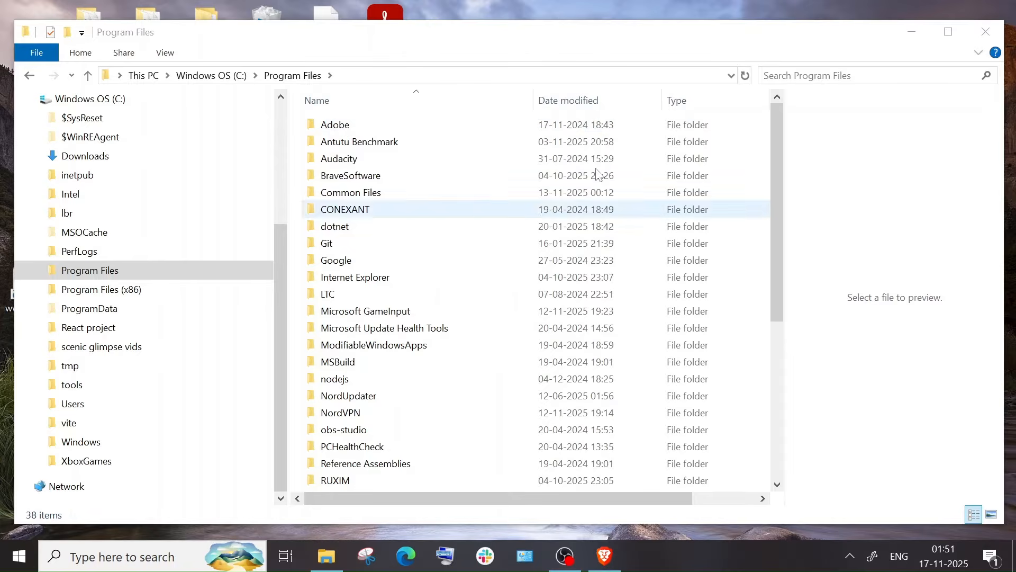
Step: Delete the Autodesk and Autodesk Shared folders from Common Files inside Program Files
{"action": "left_click", "coordinate": [383, 192]}
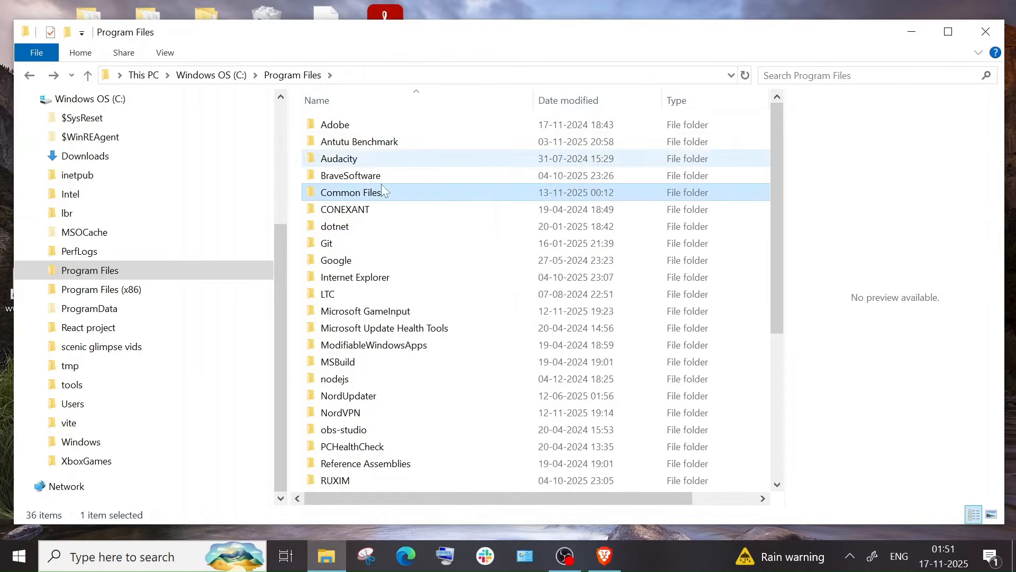
{"action": "double_click", "coordinate": [354, 197]}
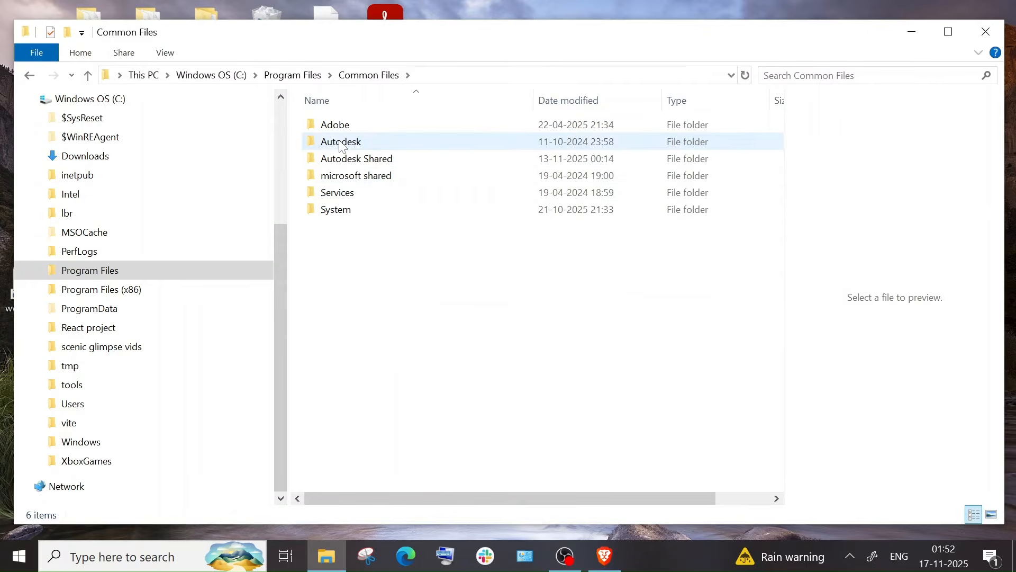
{"action": "mouse_move", "coordinate": [342, 148]}
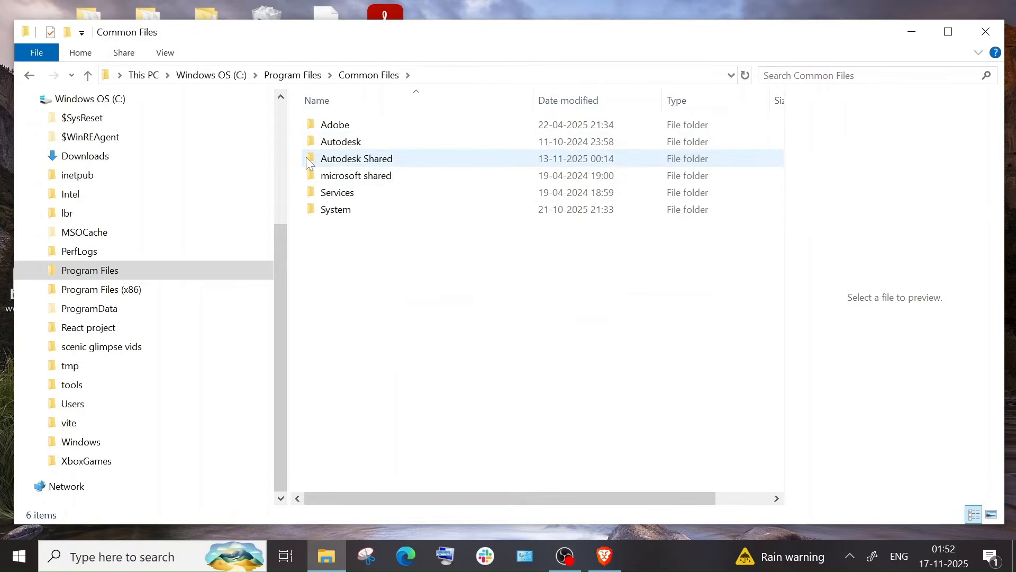
{"action": "left_click_drag", "start_coordinate": [301, 146], "coordinate": [346, 163]}
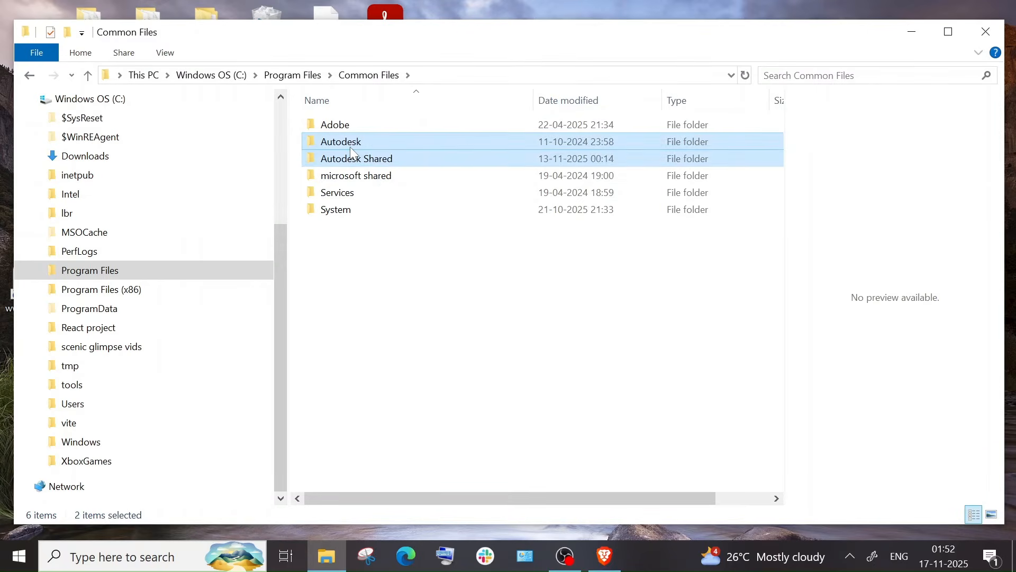
{"action": "right_click", "coordinate": [350, 149]}
{"action": "left_click", "coordinate": [392, 440]}
Step: Return to the root of the C: drive and make hidden items visible
{"action": "left_click", "coordinate": [29, 75]}
{"action": "key", "text": "alt+Up"}
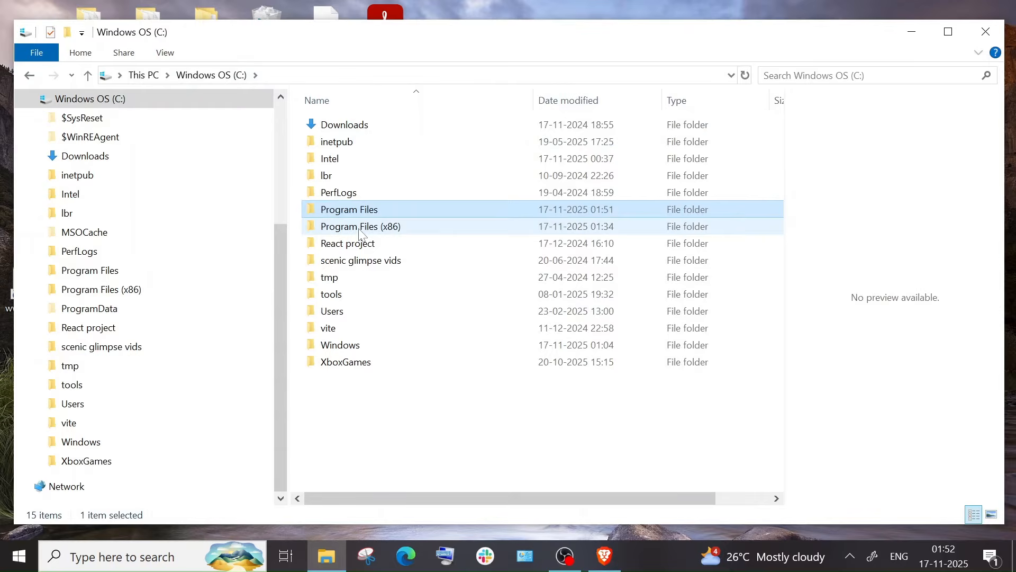
{"action": "left_click", "coordinate": [360, 228]}
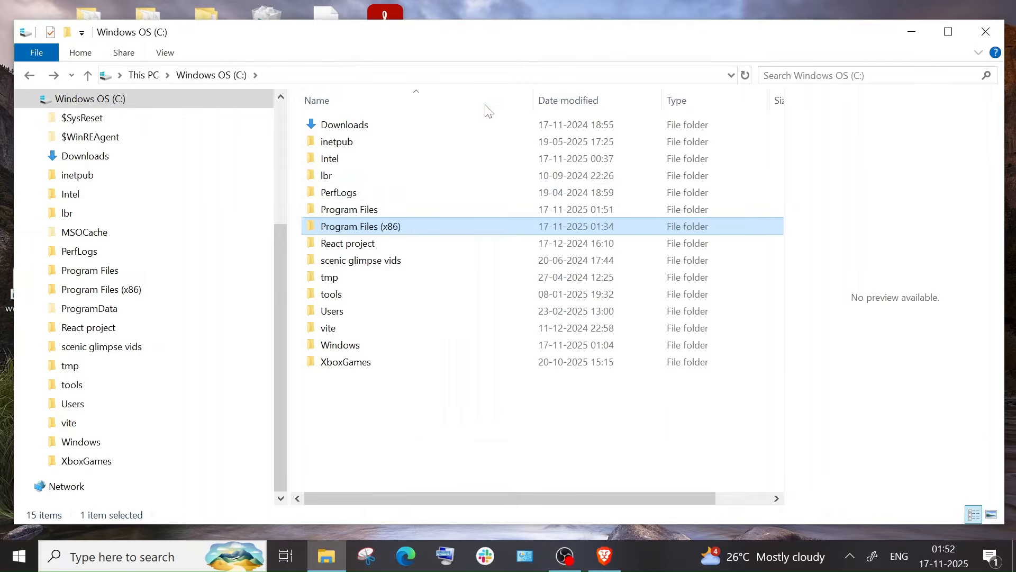
{"action": "left_click", "coordinate": [165, 53]}
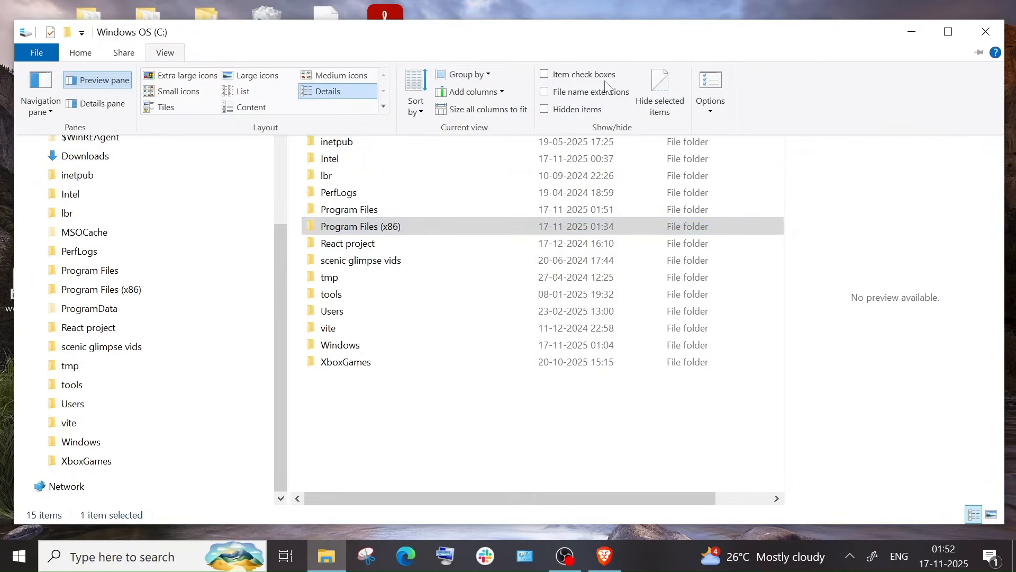
{"action": "left_click", "coordinate": [553, 109]}
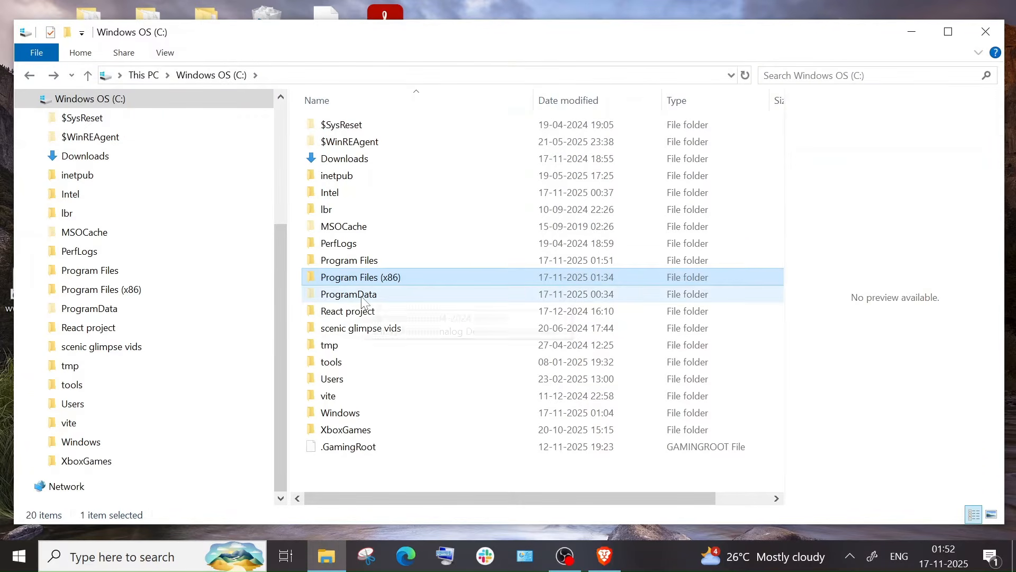
Step: Delete the Autodesk folder from the ProgramData folder on the C: drive
{"action": "double_click", "coordinate": [363, 300]}
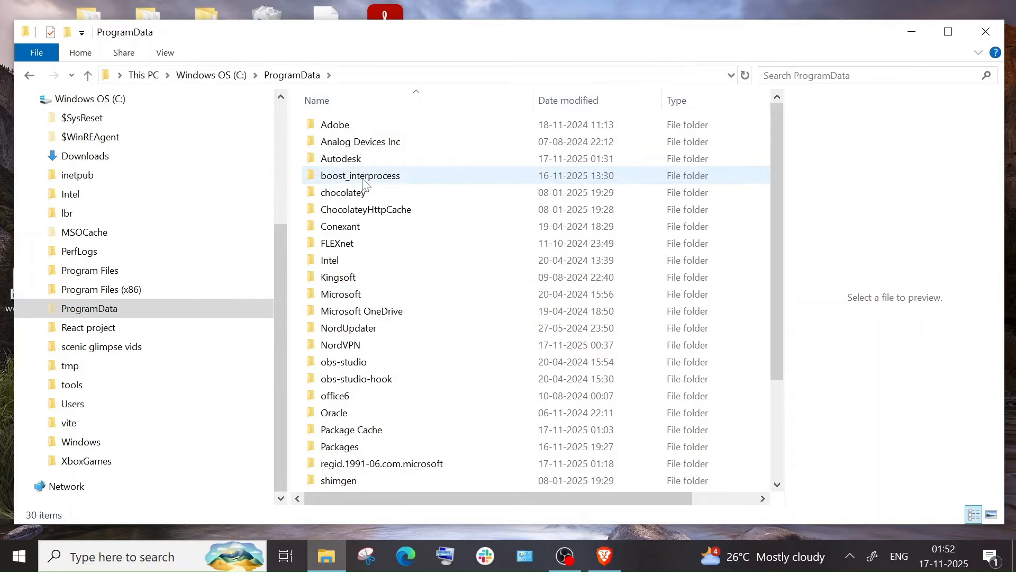
{"action": "left_click", "coordinate": [342, 169]}
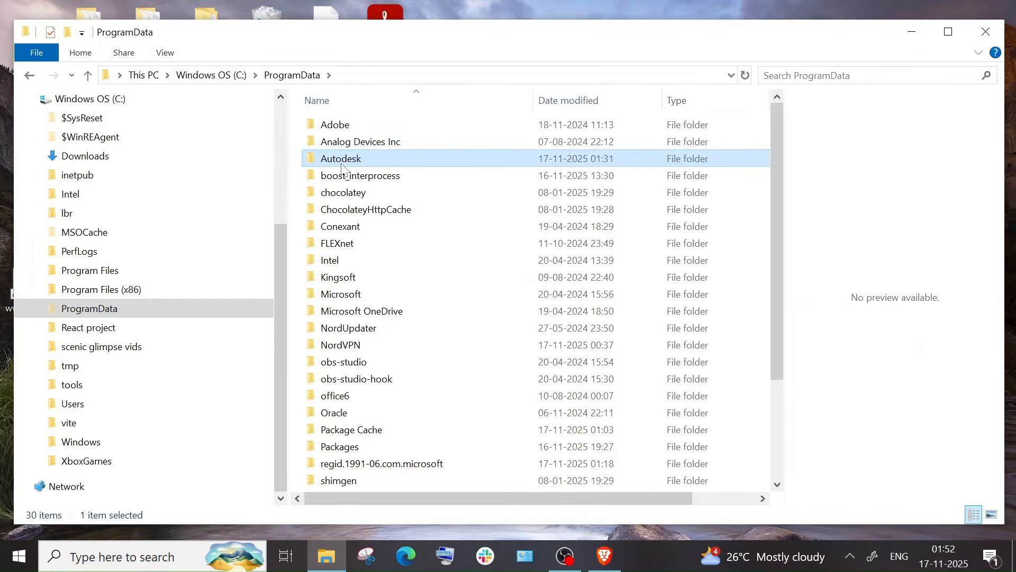
{"action": "right_click", "coordinate": [342, 168]}
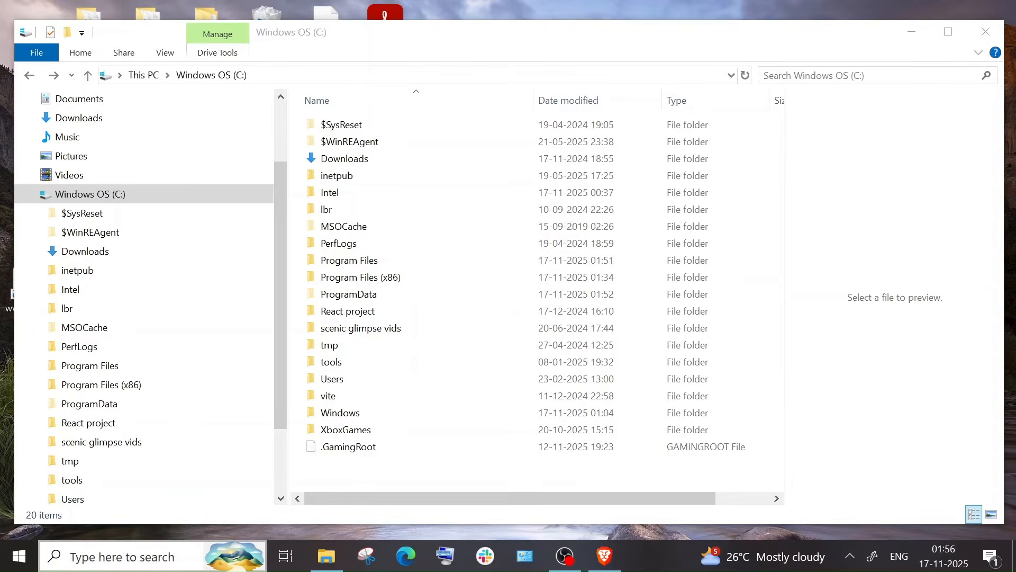
Step: Launch the Run dialog through Windows search and use it to open %appdata%
{"action": "left_click", "coordinate": [157, 565]}
{"action": "type", "text": "run"}
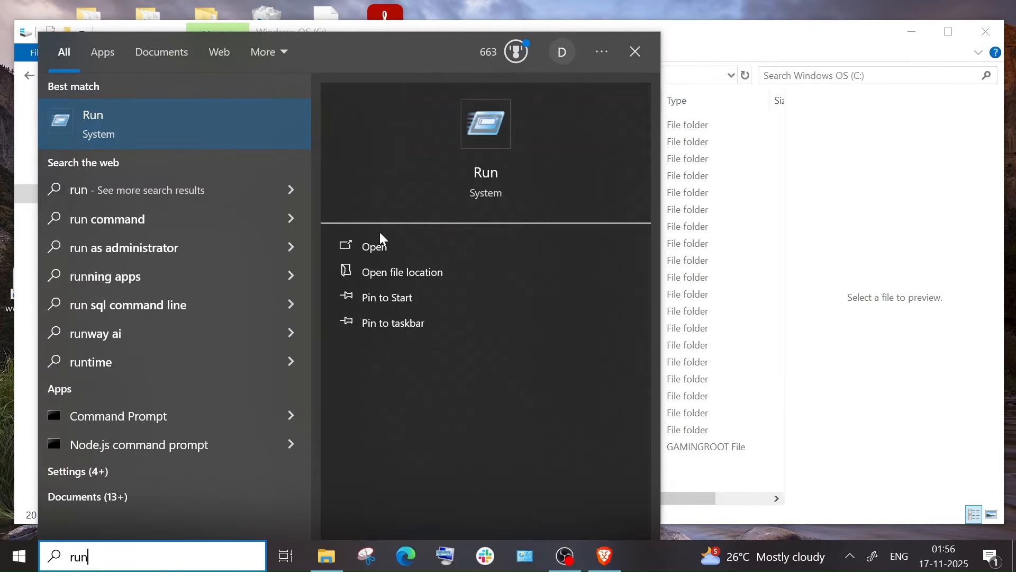
{"action": "left_click", "coordinate": [409, 245]}
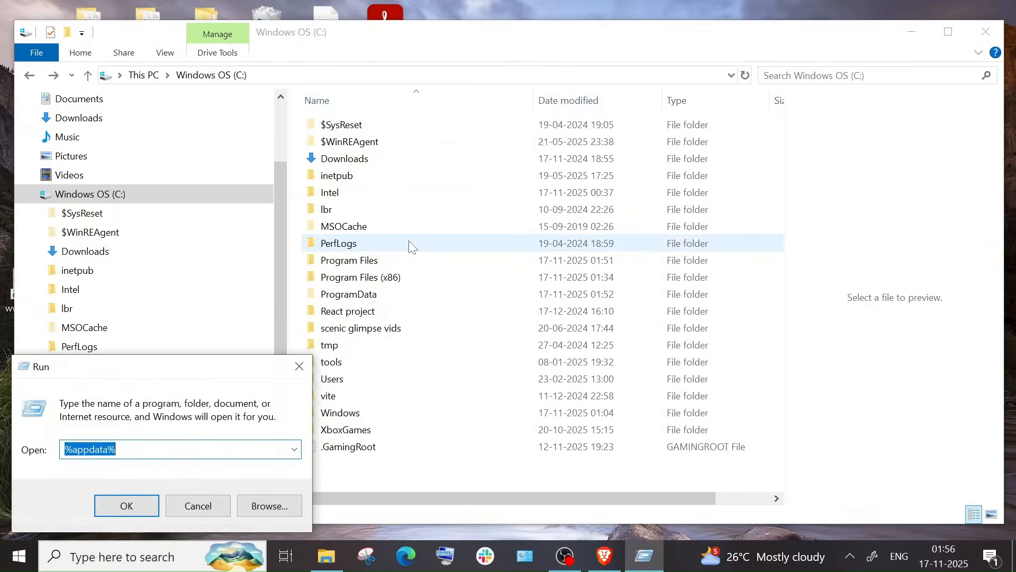
{"action": "left_click_drag", "start_coordinate": [141, 366], "coordinate": [544, 240]}
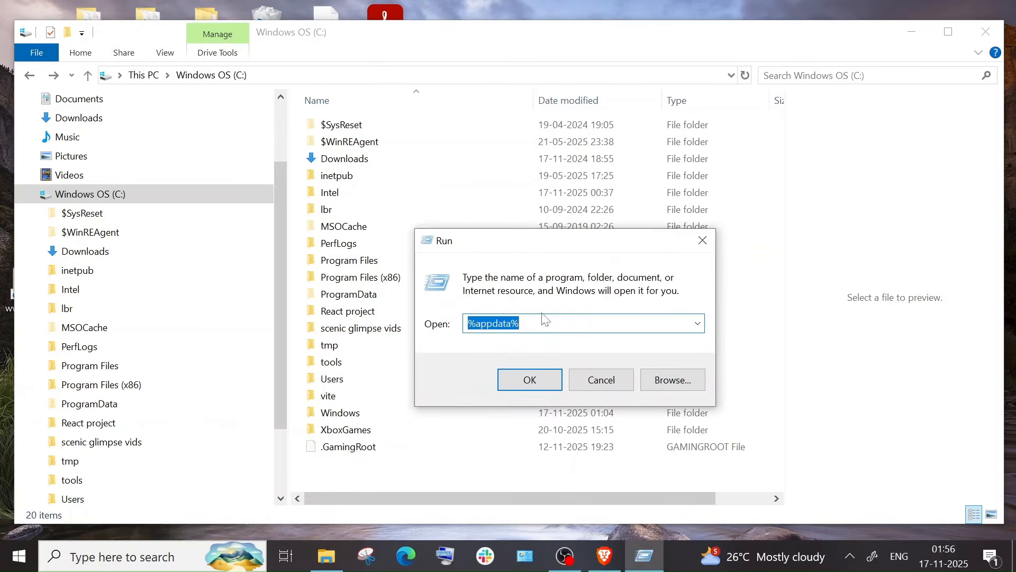
{"action": "key", "text": "End"}
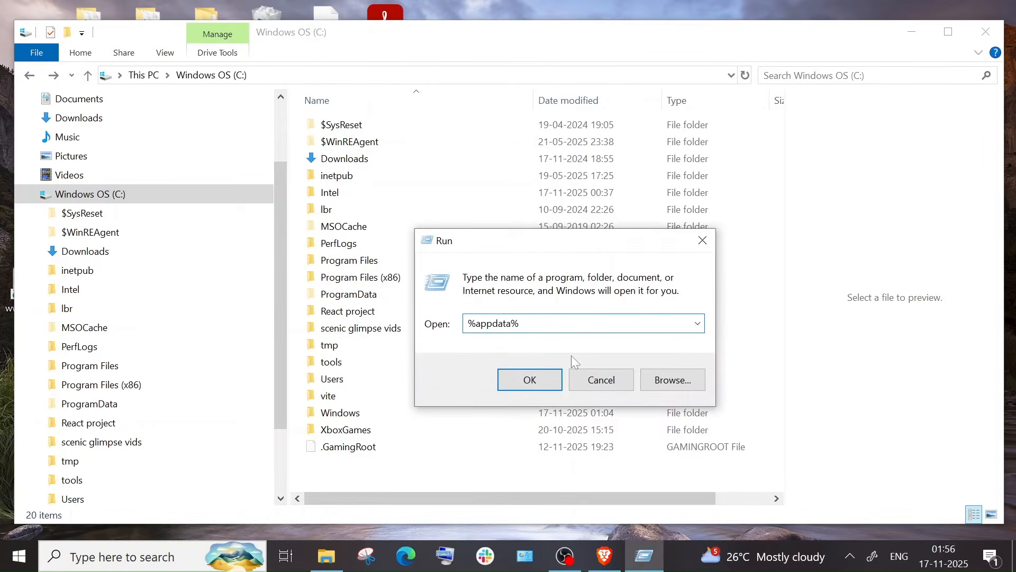
{"action": "left_click", "coordinate": [544, 379]}
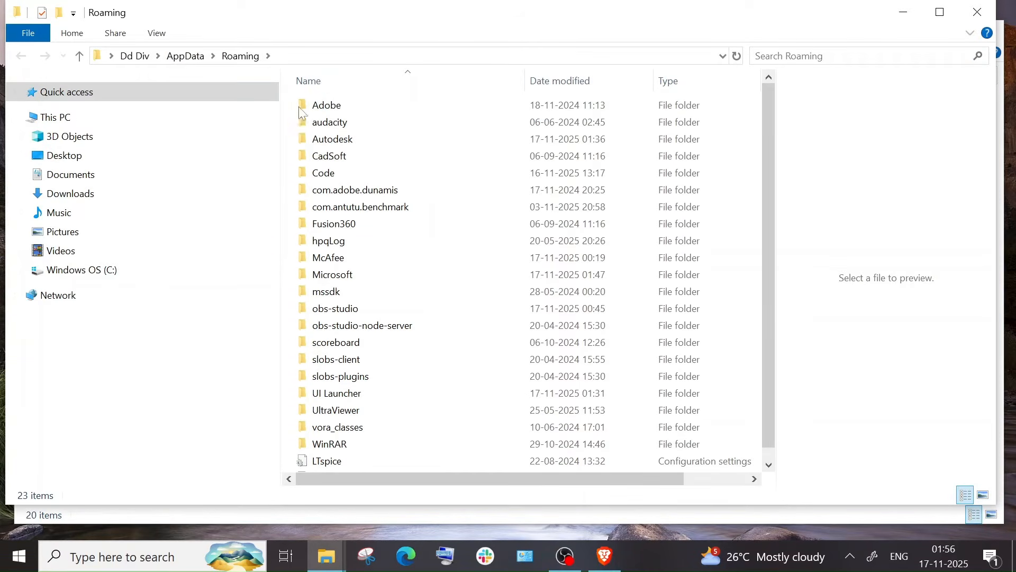
Step: Delete the Autodesk folder from the AppData Roaming folder
{"action": "left_click", "coordinate": [324, 144]}
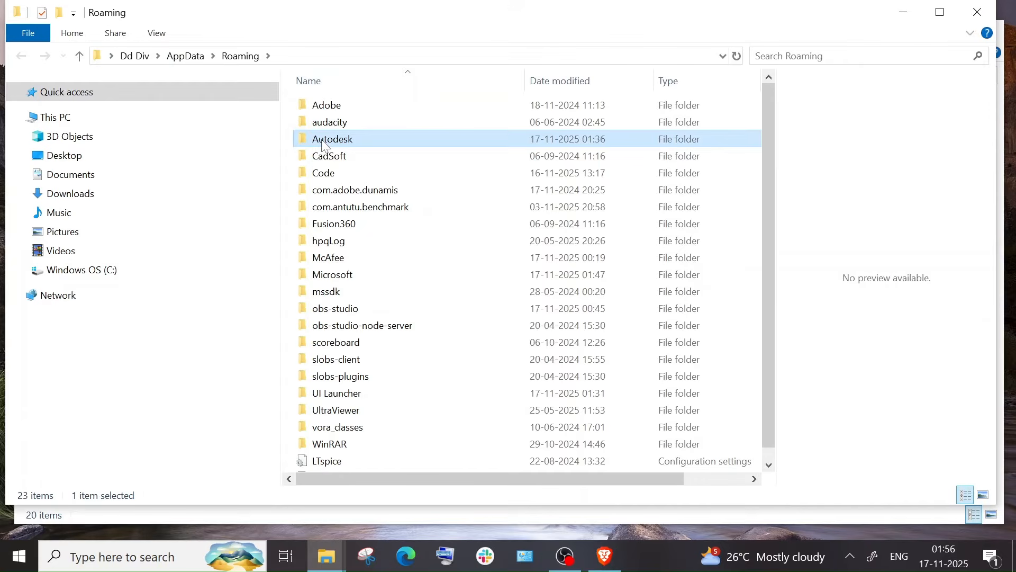
{"action": "right_click", "coordinate": [321, 141]}
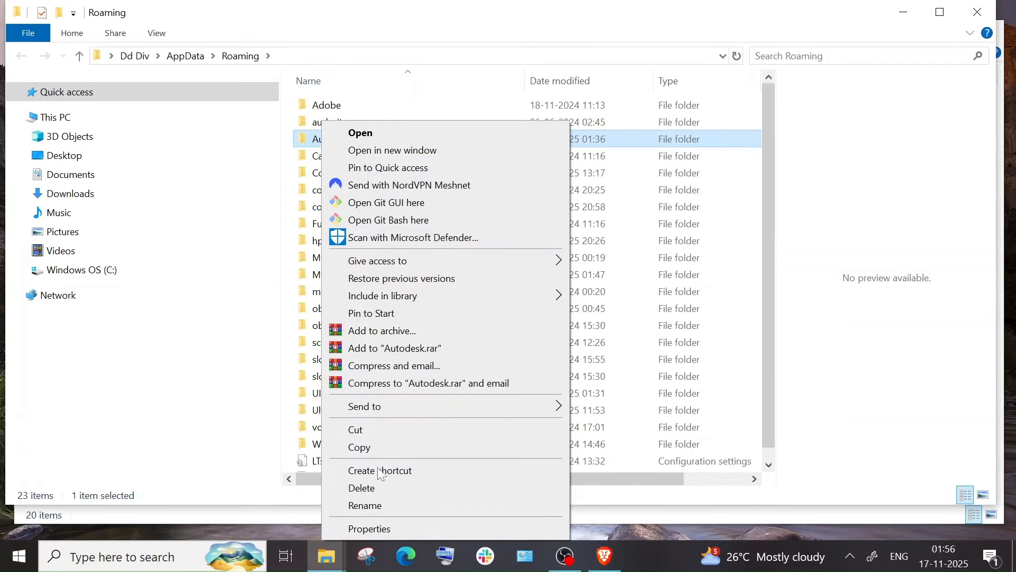
{"action": "left_click", "coordinate": [367, 493]}
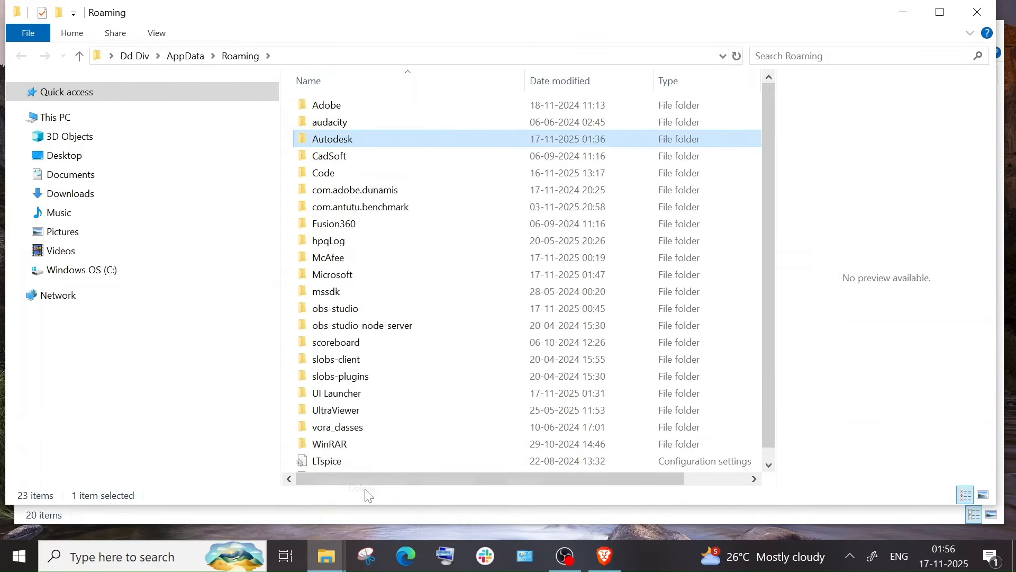
Step: Check the LocalLow folder in AppData for Autodesk leftovers, and delete the Autodesk folder from the Local folder
{"action": "left_click", "coordinate": [183, 58]}
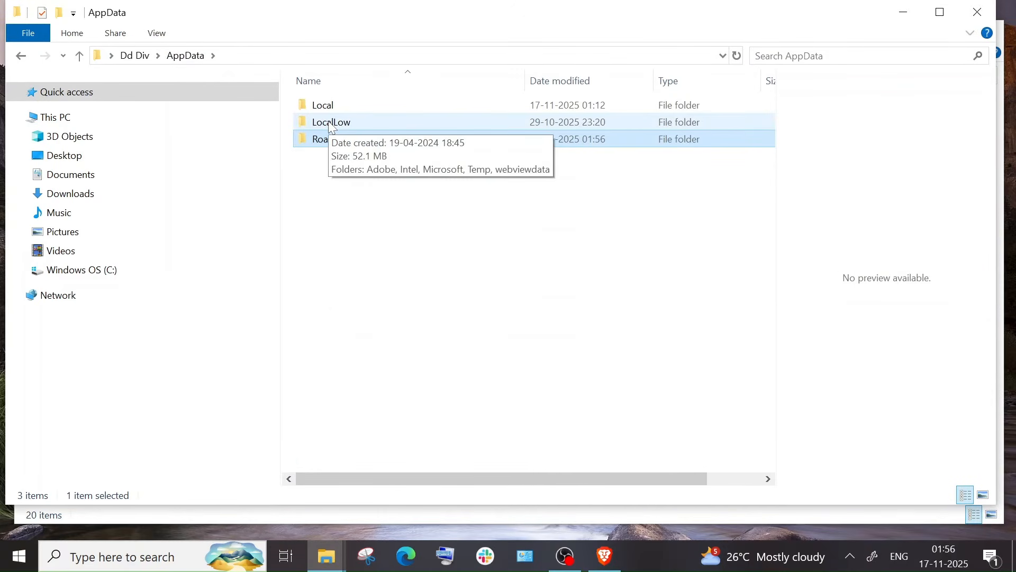
{"action": "double_click", "coordinate": [331, 127]}
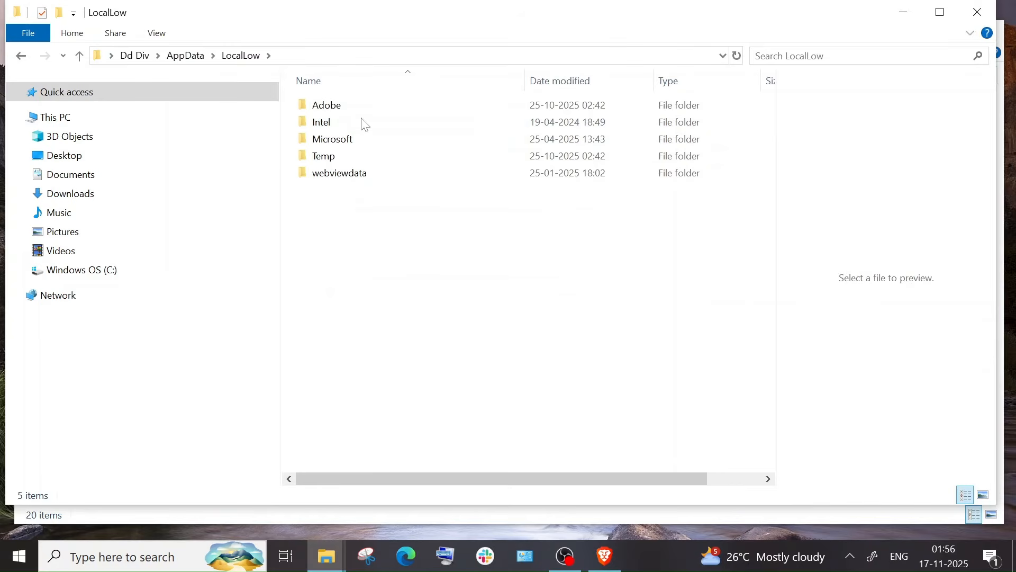
{"action": "left_click", "coordinate": [183, 56]}
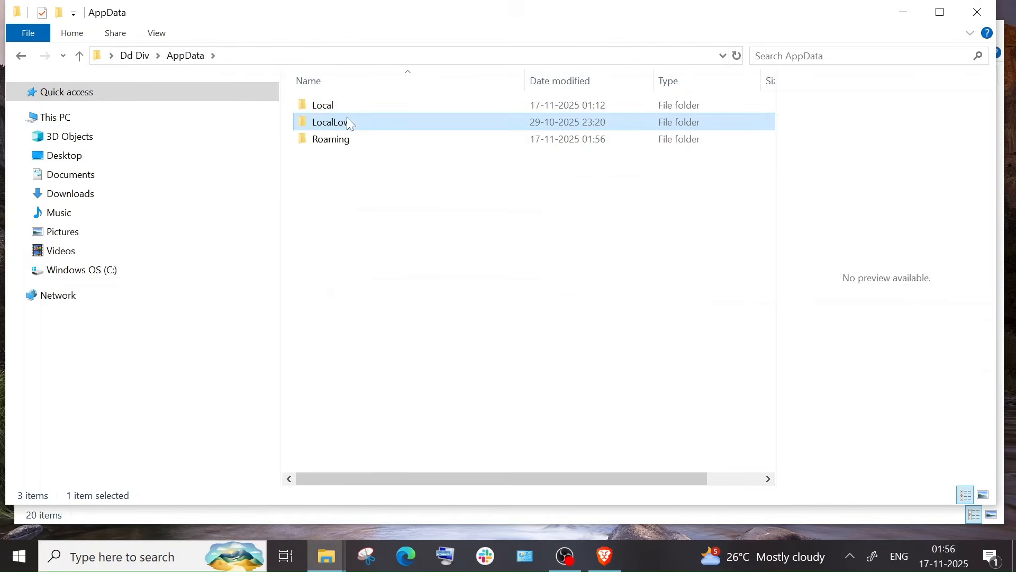
{"action": "double_click", "coordinate": [324, 105]}
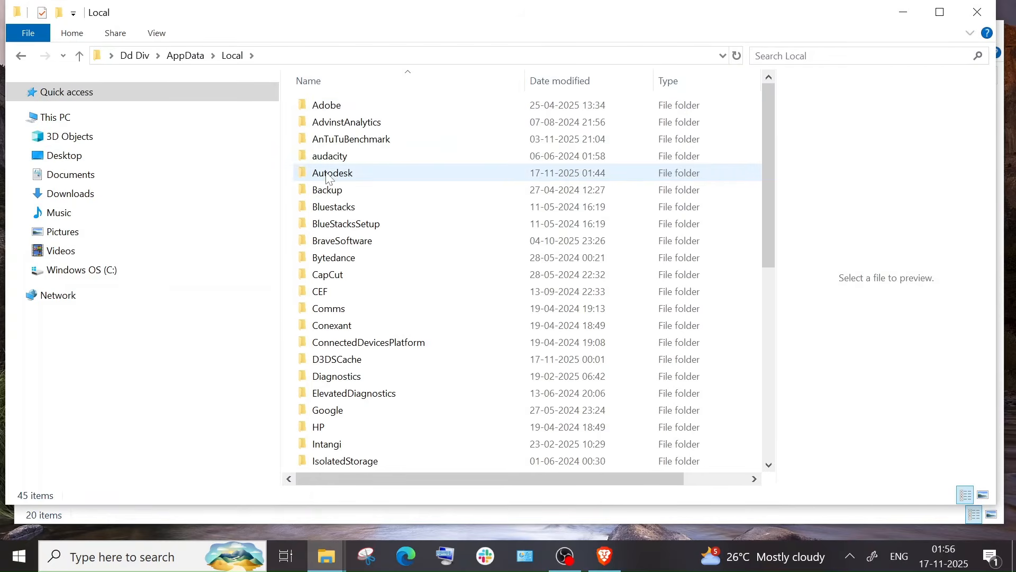
{"action": "left_click", "coordinate": [328, 179]}
{"action": "right_click", "coordinate": [328, 179]}
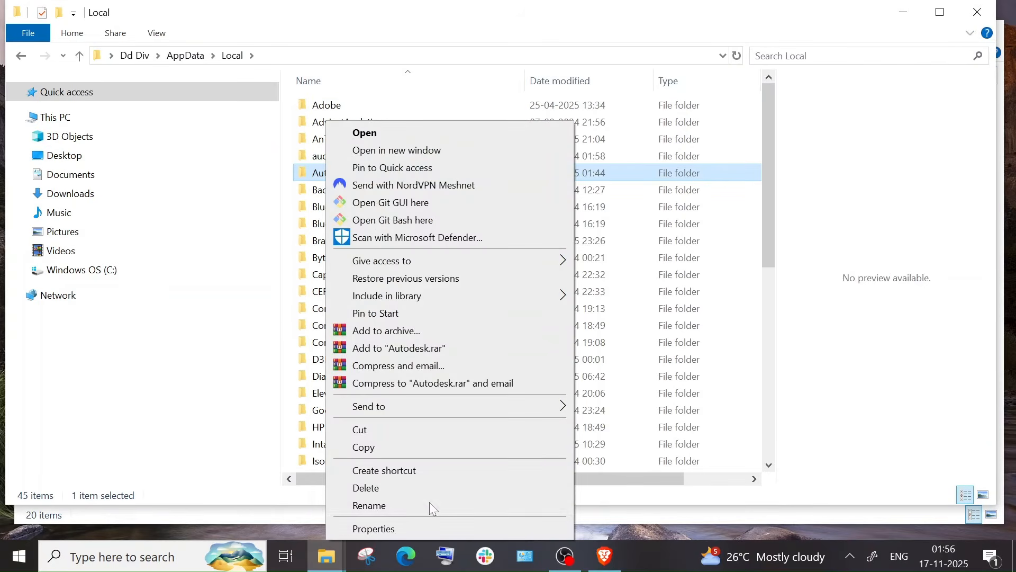
{"action": "left_click", "coordinate": [391, 490]}
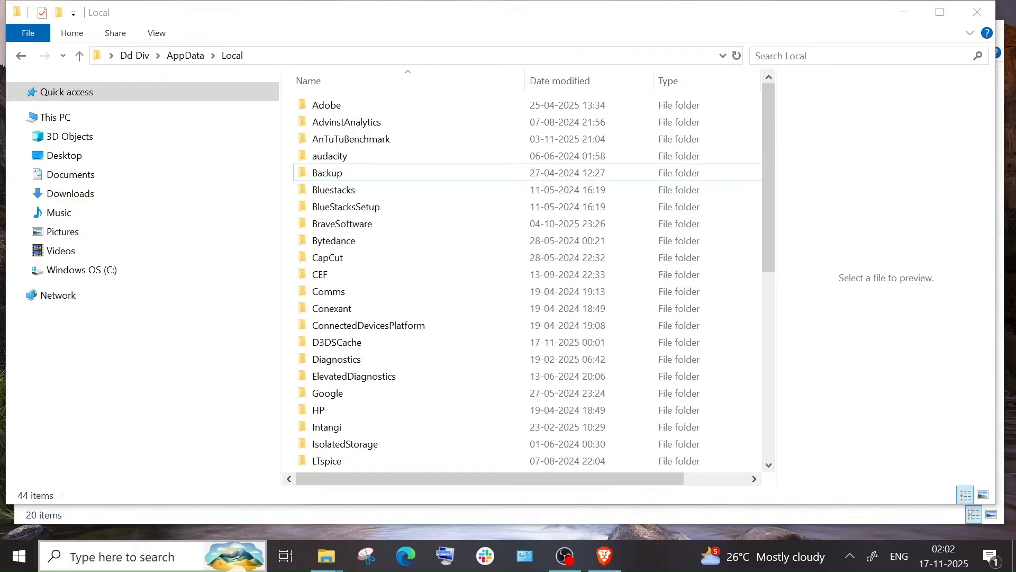
Step: Launch the Run dialog through Windows search and use it to open the Registry Editor with REGEDIT
{"action": "key", "text": "super+s"}
{"action": "type", "text": "run"}
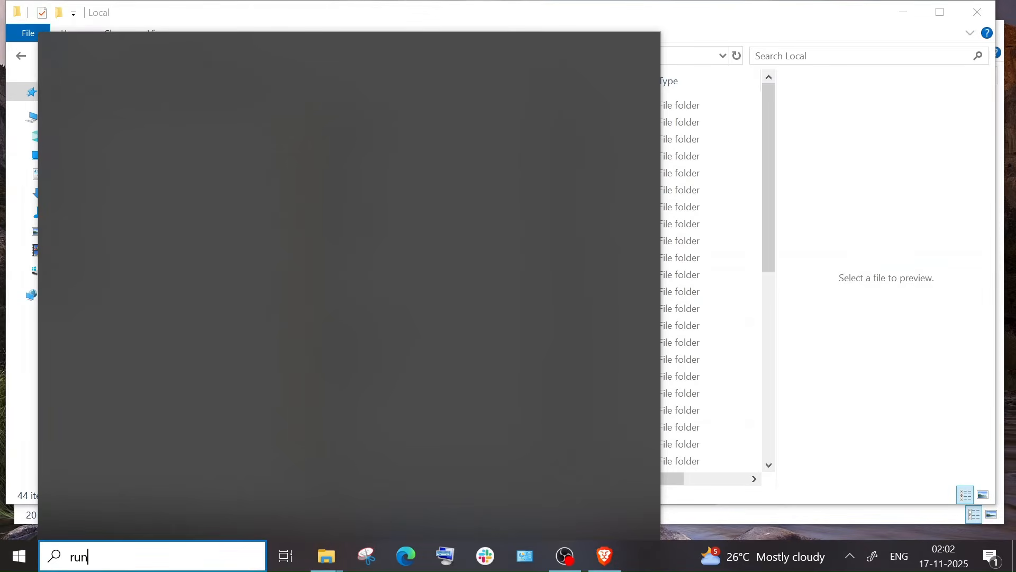
{"action": "key", "text": "Return"}
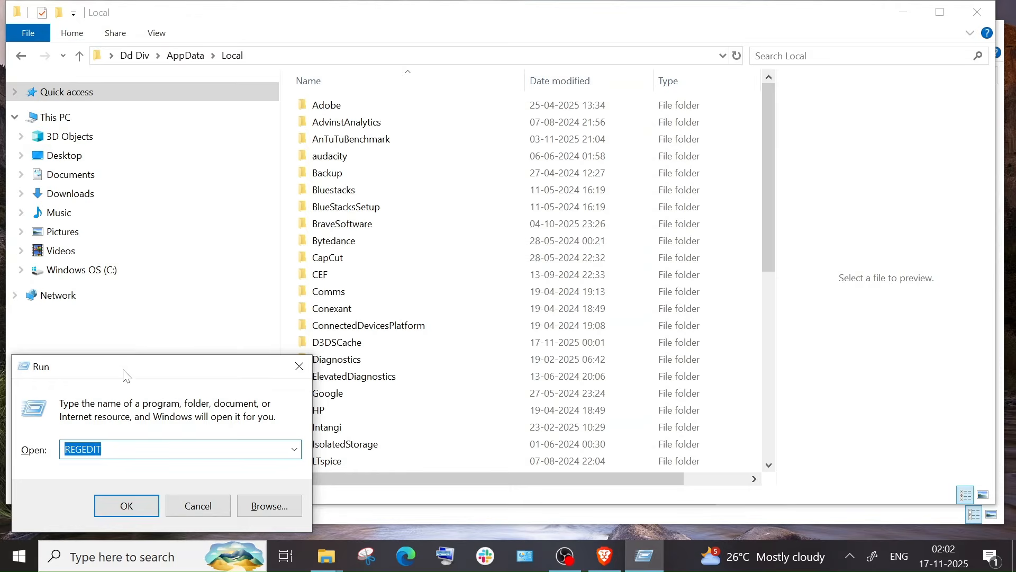
{"action": "left_click_drag", "start_coordinate": [125, 374], "coordinate": [544, 275]}
{"action": "left_click", "coordinate": [525, 350]}
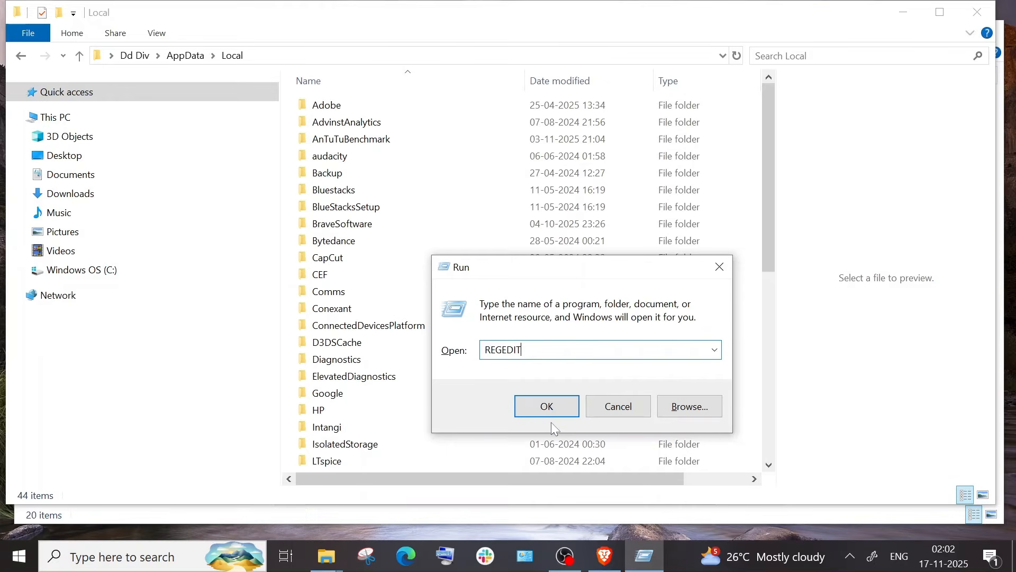
{"action": "left_click", "coordinate": [533, 407]}
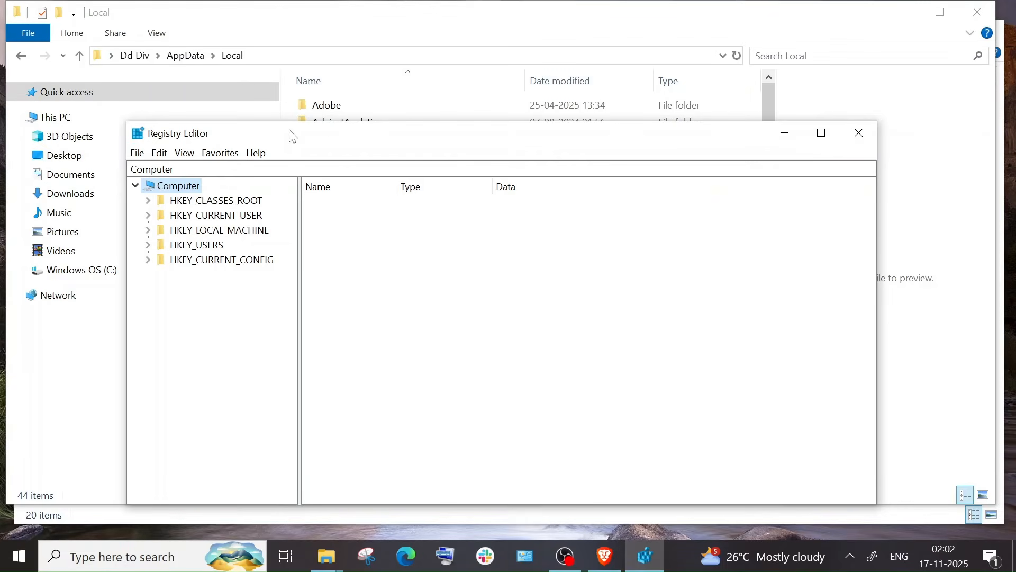
{"action": "left_click_drag", "start_coordinate": [290, 132], "coordinate": [284, 108]}
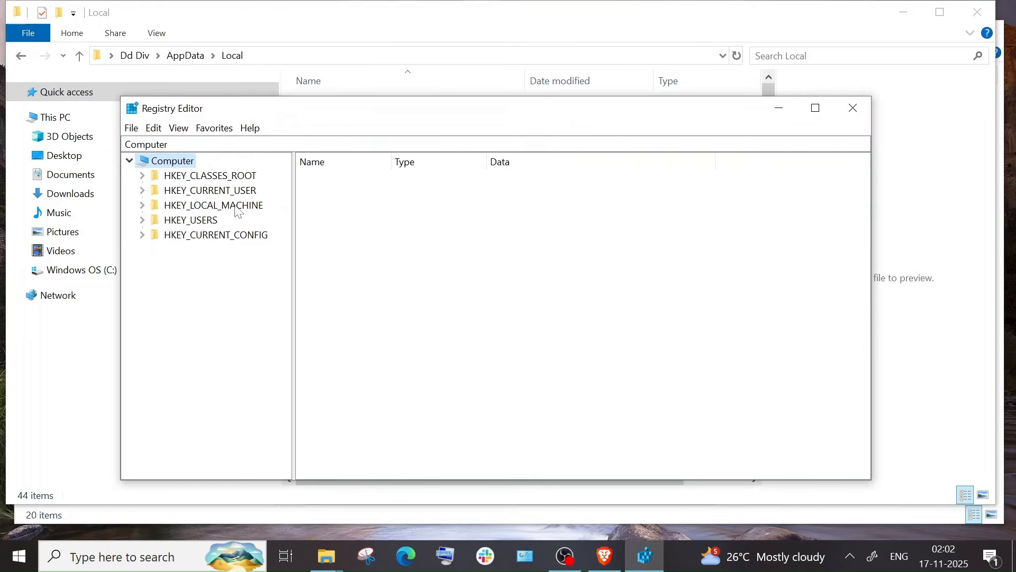
Step: Delete the Autodesk key and all its subkeys from HKEY_CURRENT_USER\SOFTWARE in the registry
{"action": "left_click", "coordinate": [142, 191]}
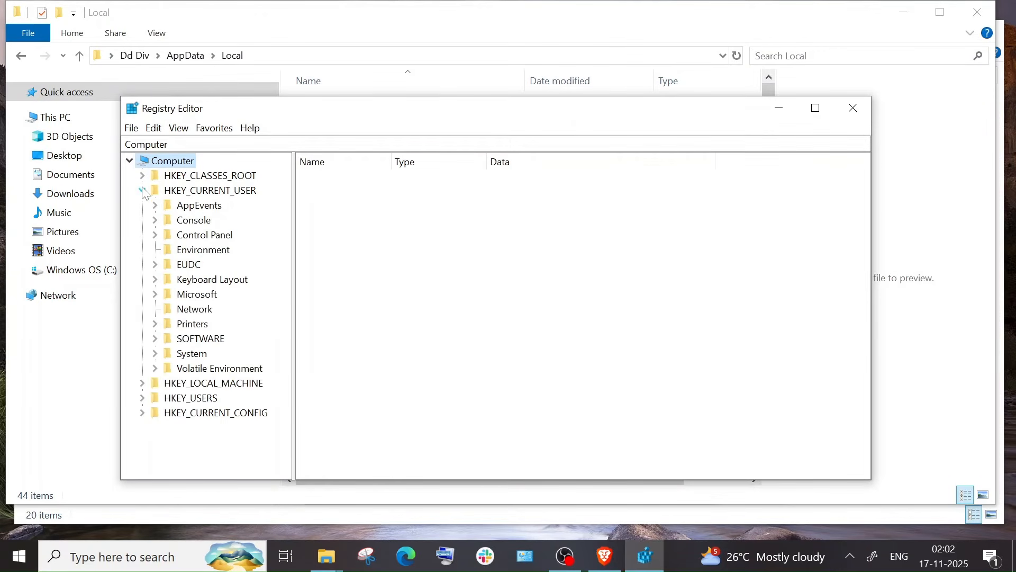
{"action": "left_click", "coordinate": [155, 339]}
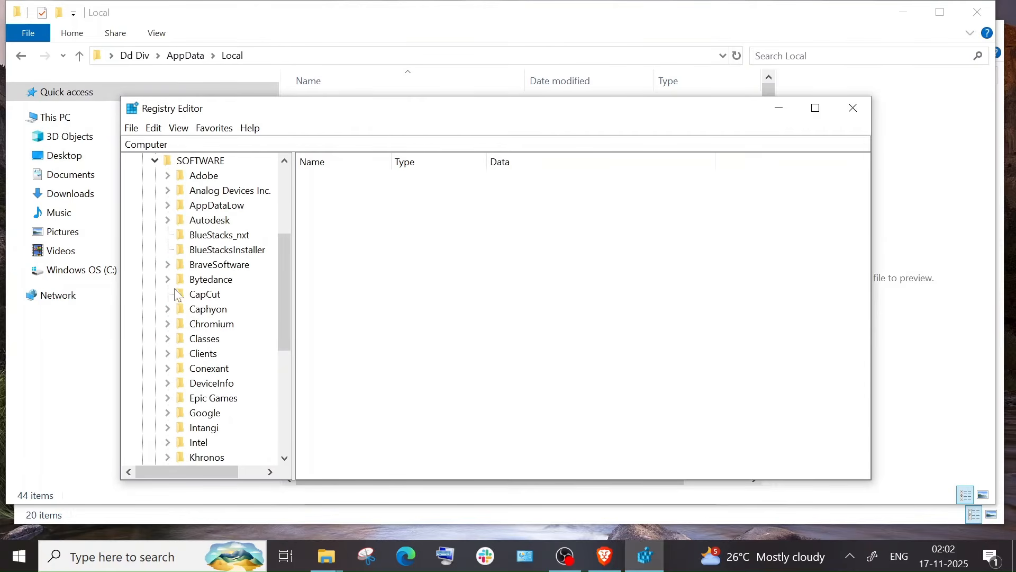
{"action": "left_click", "coordinate": [166, 221]}
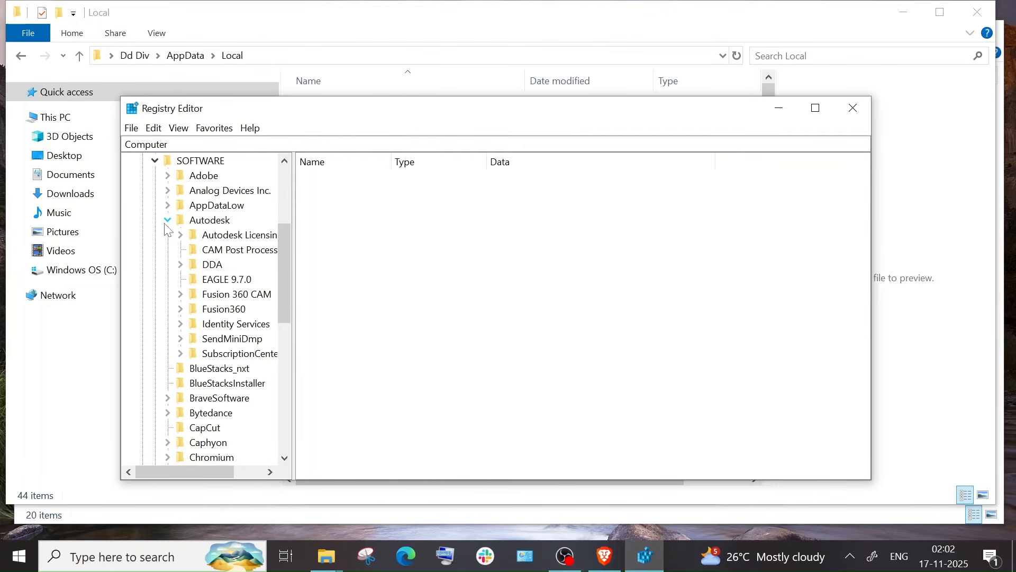
{"action": "left_click", "coordinate": [167, 220]}
{"action": "left_click", "coordinate": [212, 220]}
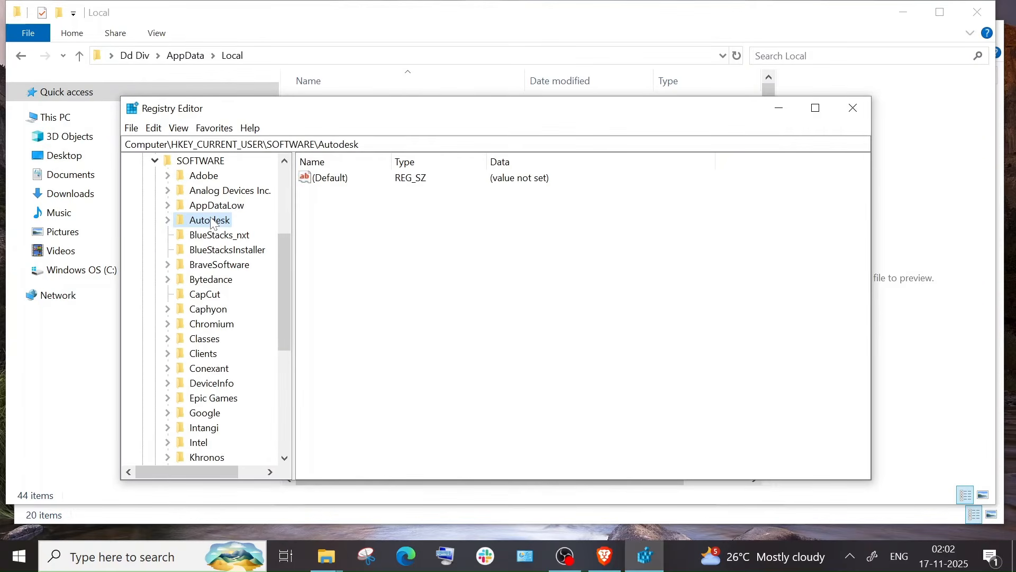
{"action": "right_click", "coordinate": [212, 218]}
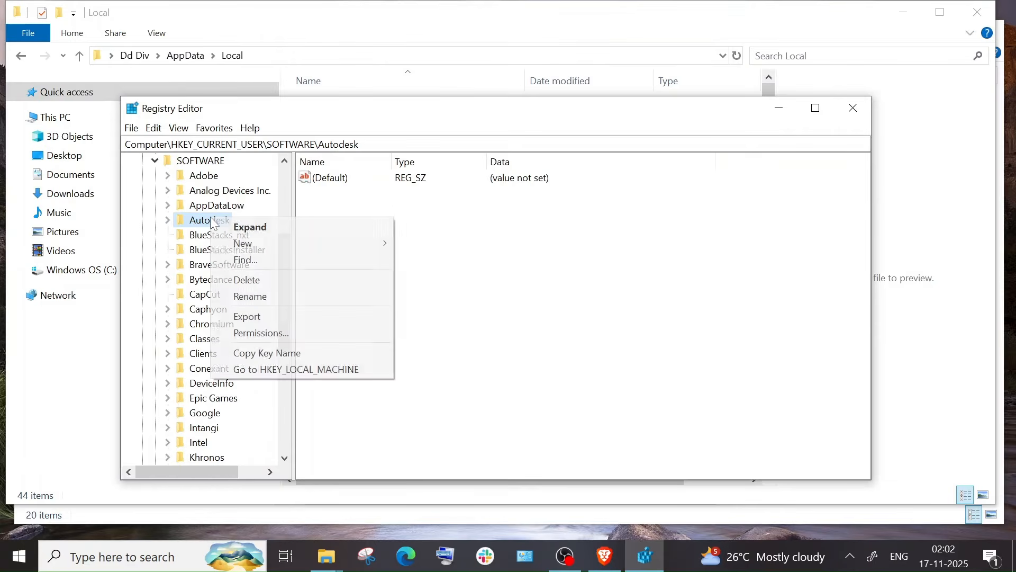
{"action": "left_click", "coordinate": [254, 286]}
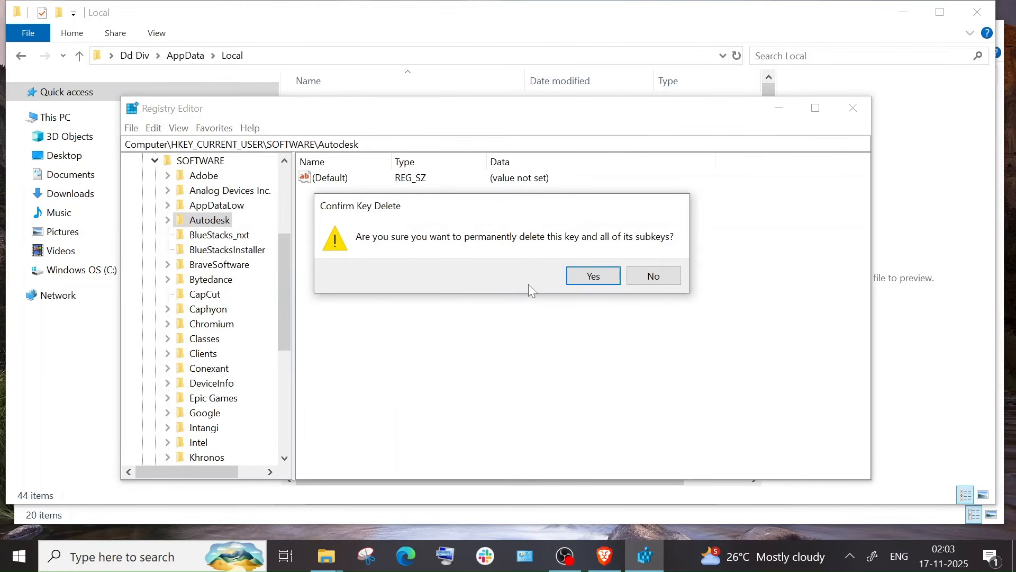
{"action": "left_click", "coordinate": [594, 275]}
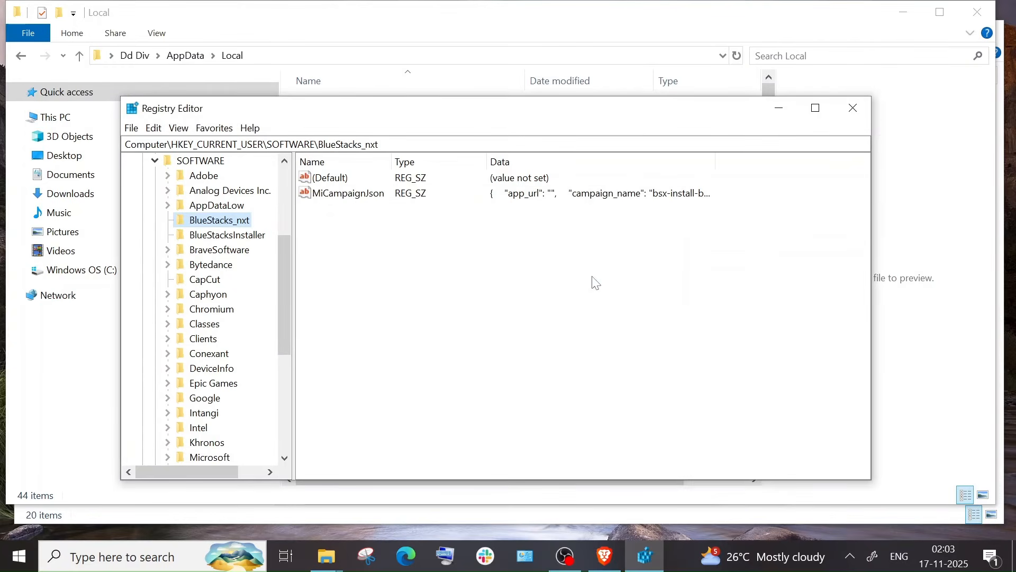
Step: Collapse the HKEY_CURRENT_USER branch and delete the Autodesk key with its subkeys from HKEY_LOCAL_MACHINE\SOFTWARE
{"action": "left_click", "coordinate": [154, 160]}
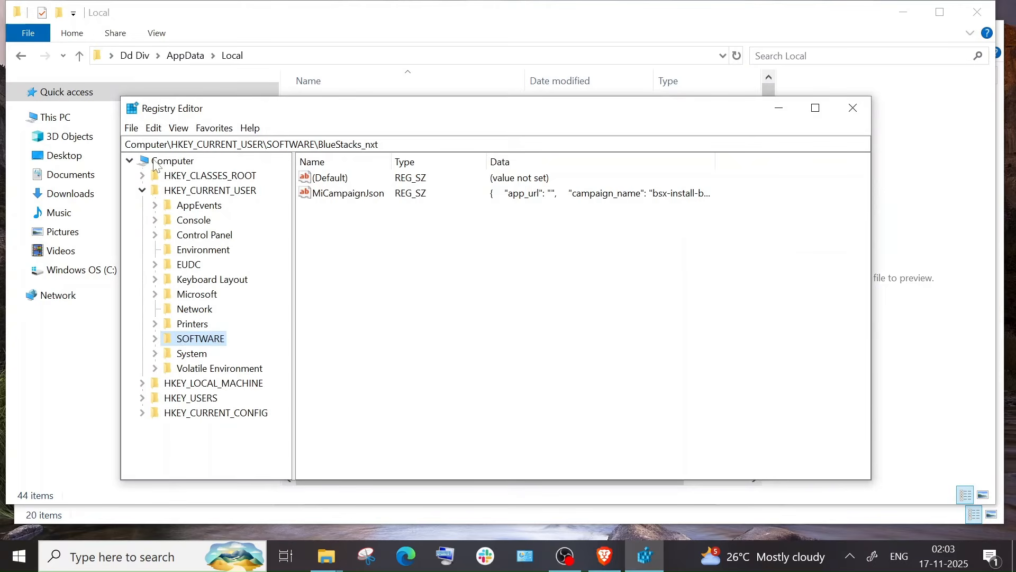
{"action": "left_click", "coordinate": [144, 192]}
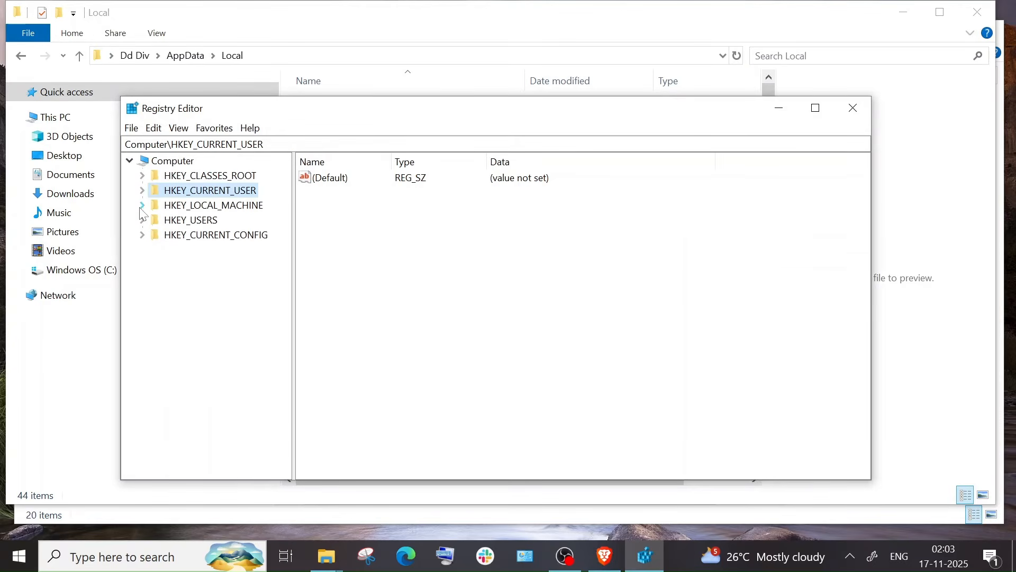
{"action": "left_click", "coordinate": [142, 206]}
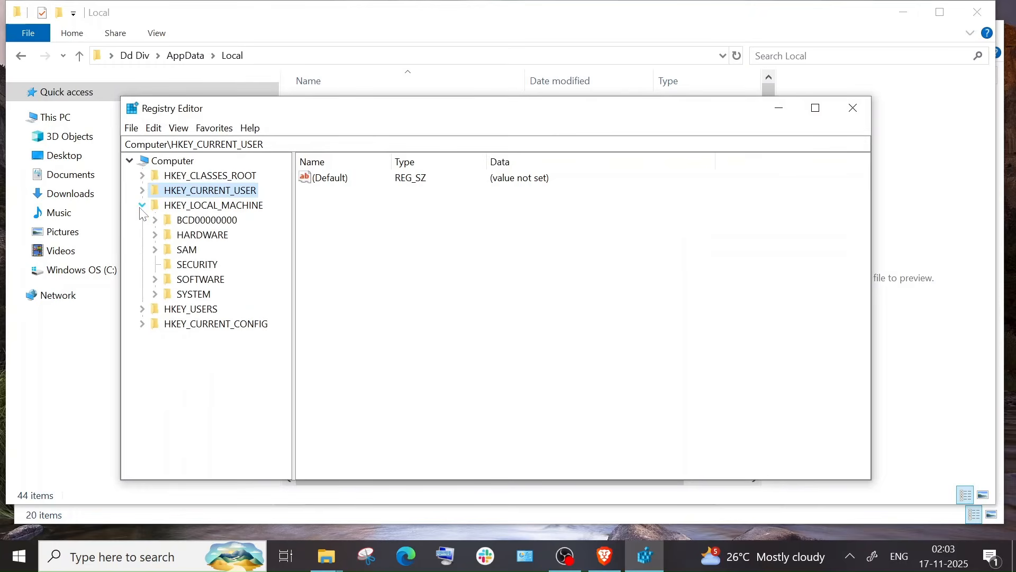
{"action": "left_click", "coordinate": [157, 281]}
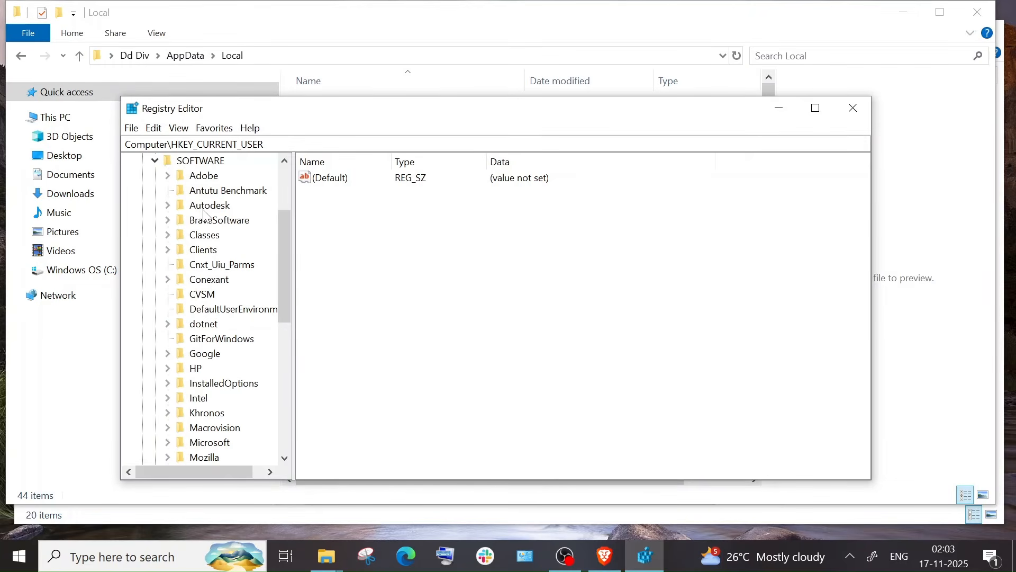
{"action": "left_click", "coordinate": [206, 208]}
{"action": "left_click", "coordinate": [167, 205]}
{"action": "left_click", "coordinate": [167, 205]}
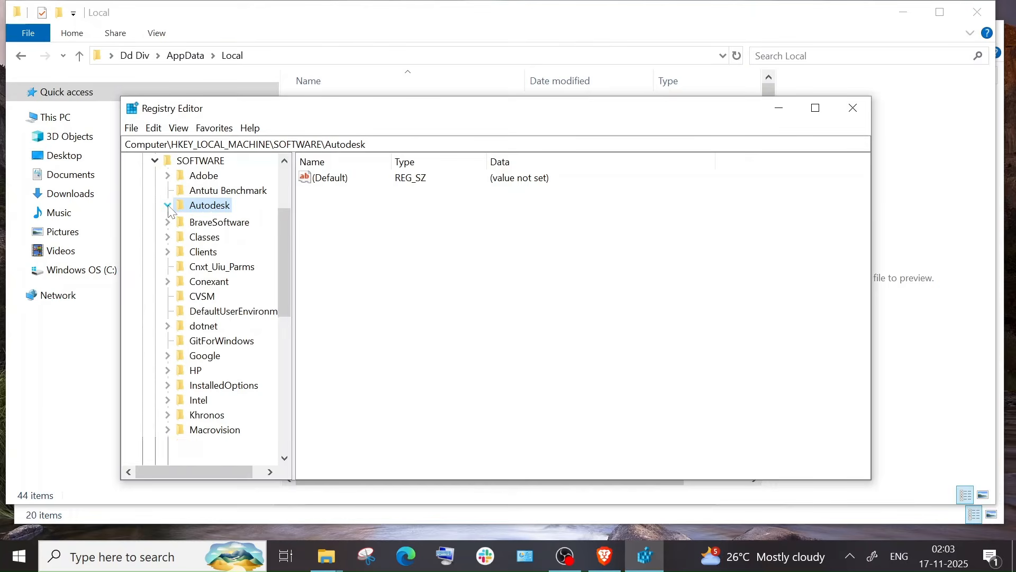
{"action": "right_click", "coordinate": [203, 212]}
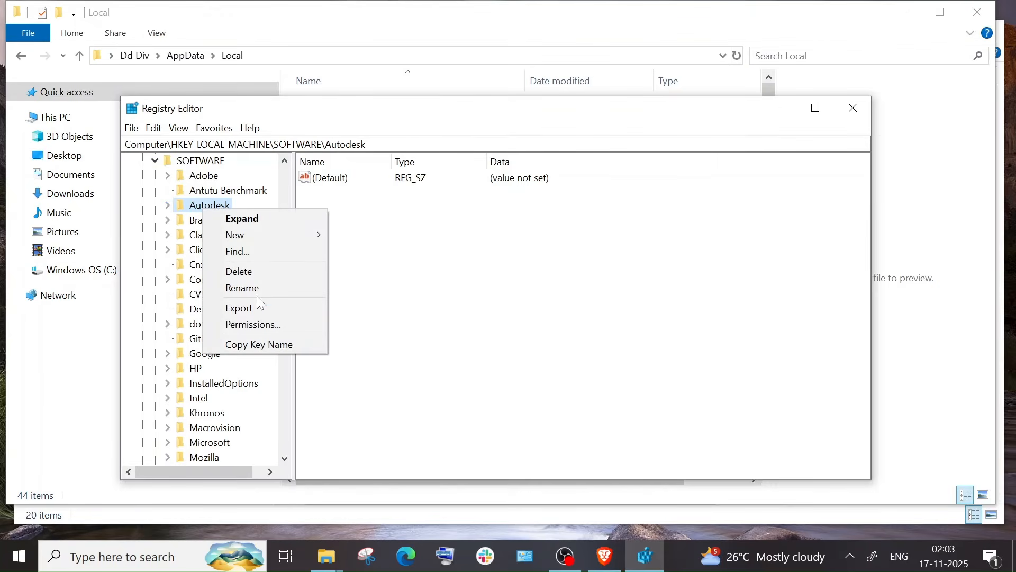
{"action": "left_click", "coordinate": [256, 270]}
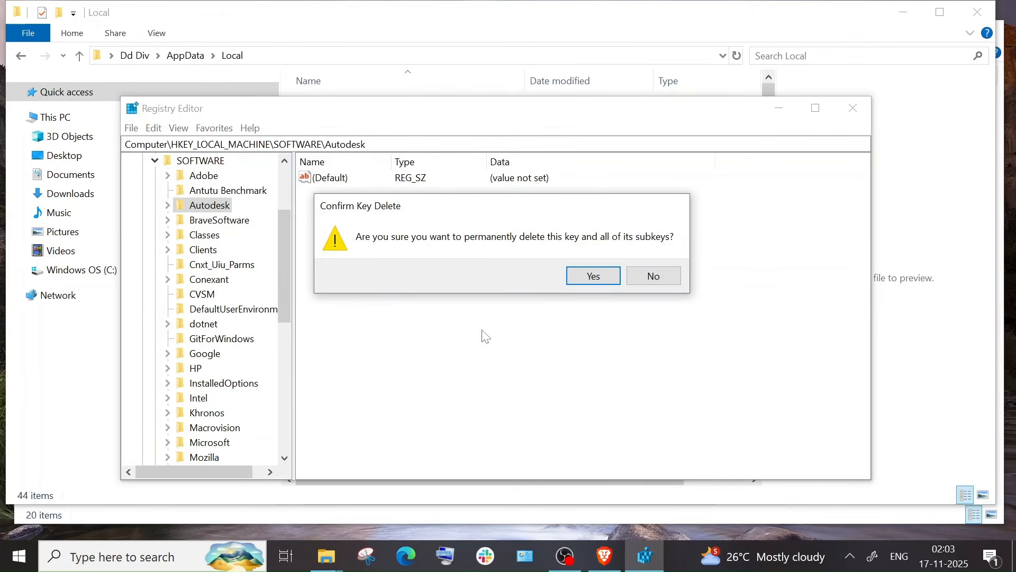
{"action": "left_click", "coordinate": [587, 277]}
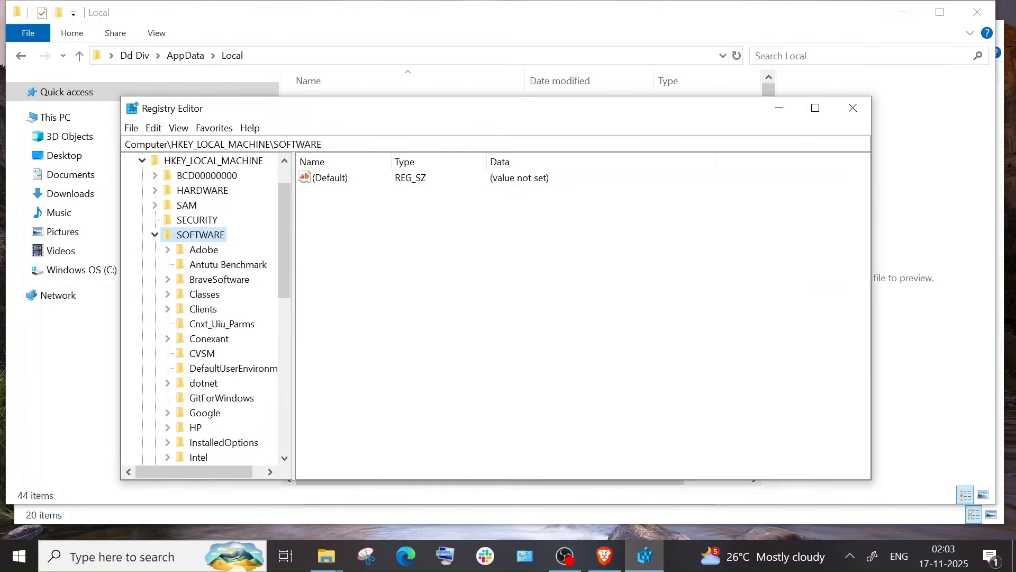
Step: Delete the Autodesk key with its subkeys from HKEY_LOCAL_MACHINE\SOFTWARE\WOW6432Node and close the Registry Editor
{"action": "left_click_drag", "start_coordinate": [290, 241], "coordinate": [193, 428]}
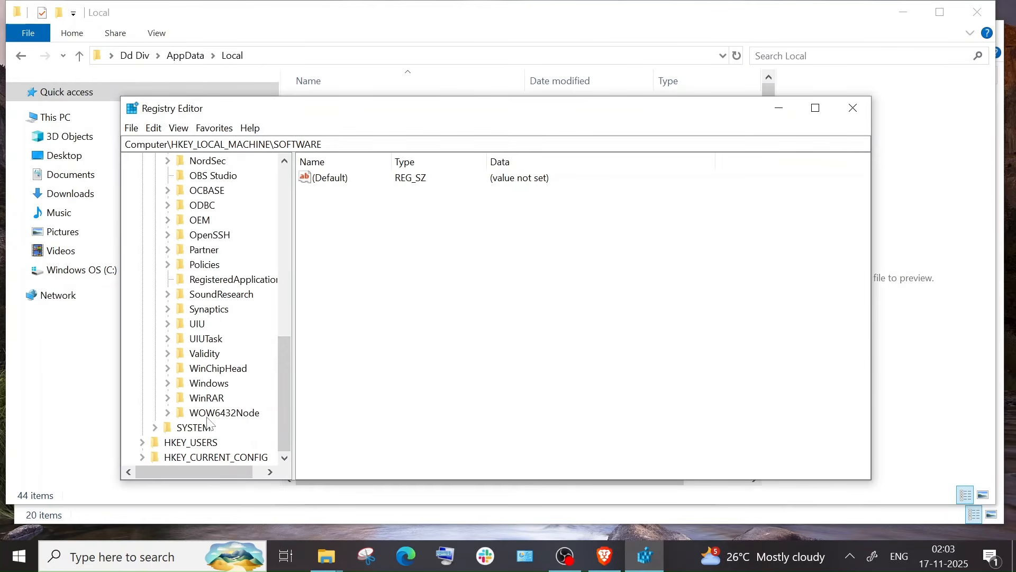
{"action": "left_click", "coordinate": [168, 413]}
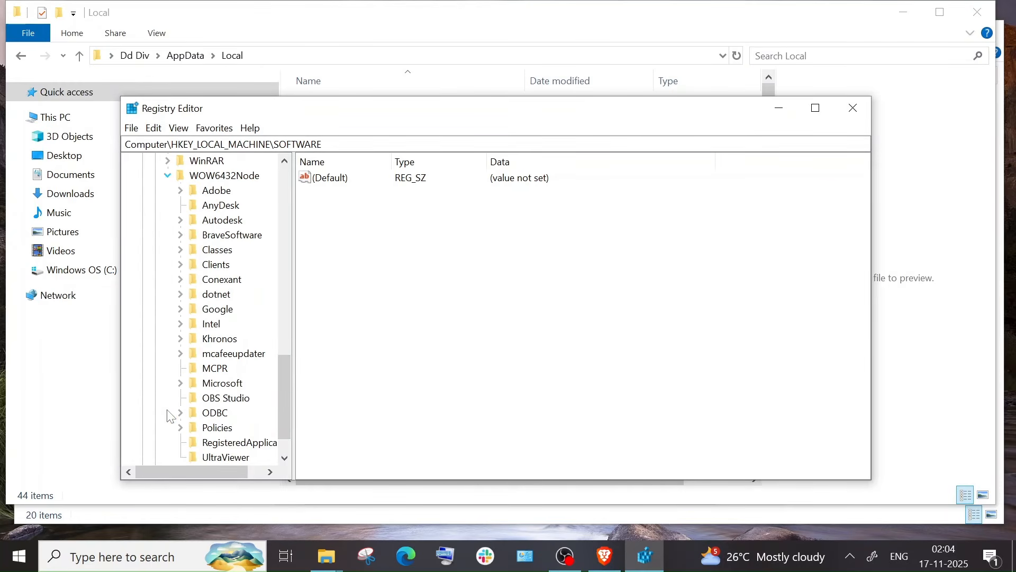
{"action": "left_click", "coordinate": [180, 220]}
{"action": "left_click", "coordinate": [181, 220]}
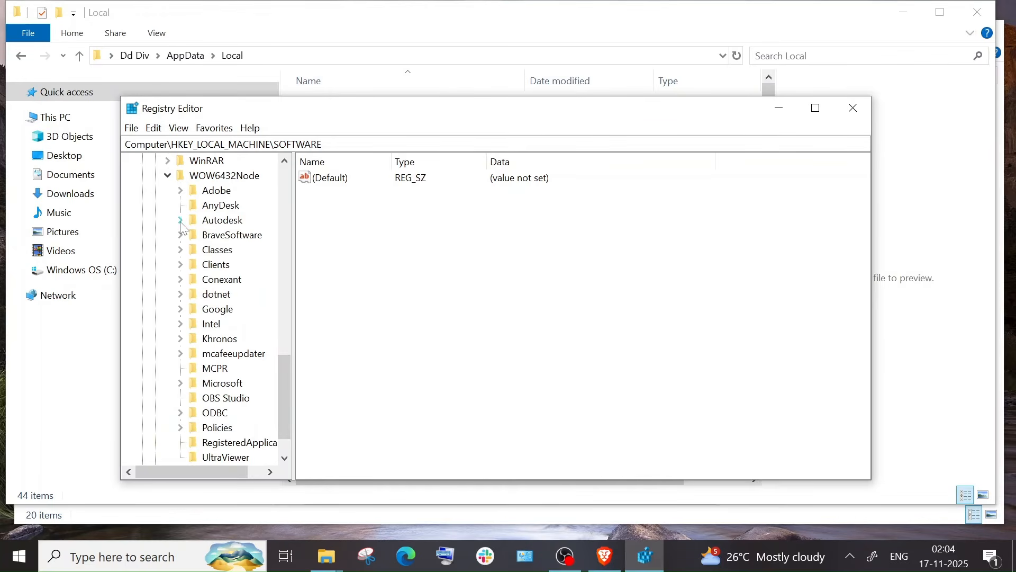
{"action": "left_click", "coordinate": [218, 224]}
{"action": "right_click", "coordinate": [218, 221]}
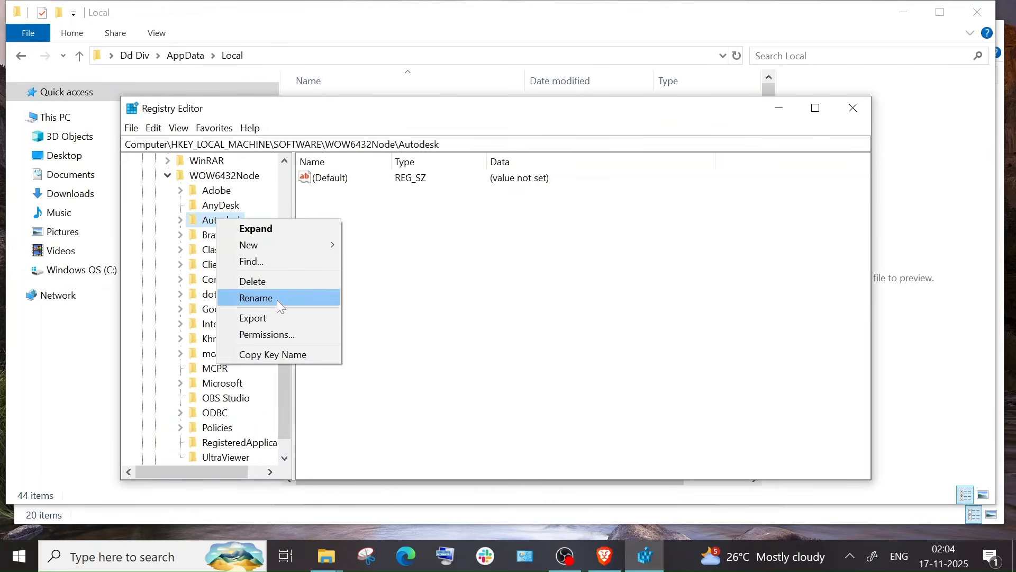
{"action": "left_click", "coordinate": [261, 285]}
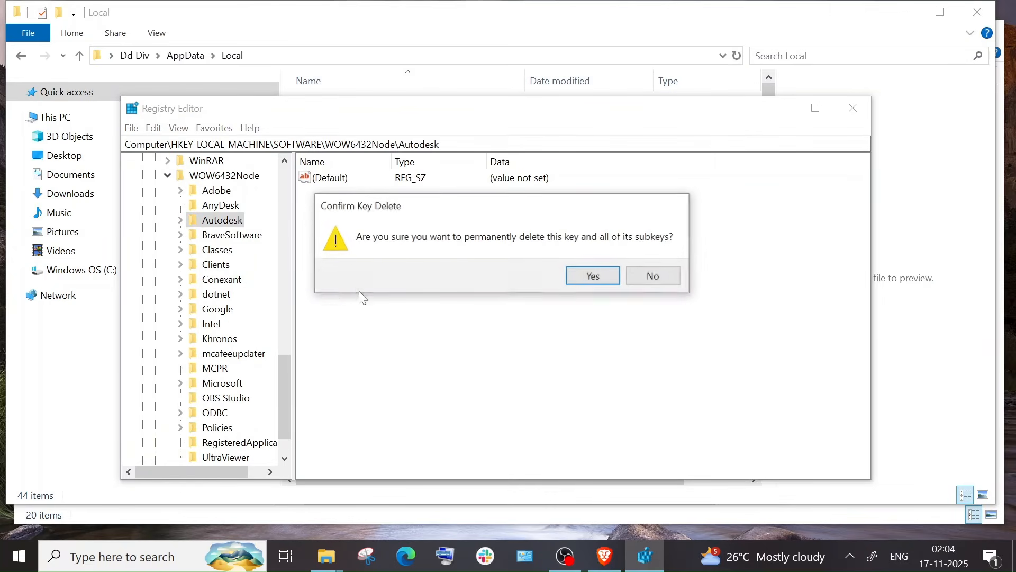
{"action": "left_click", "coordinate": [593, 276]}
{"action": "key", "text": "alt+F4"}
Step: Launch the Run dialog through Windows search and use it to open the %temp% folder
{"action": "key", "text": "super"}
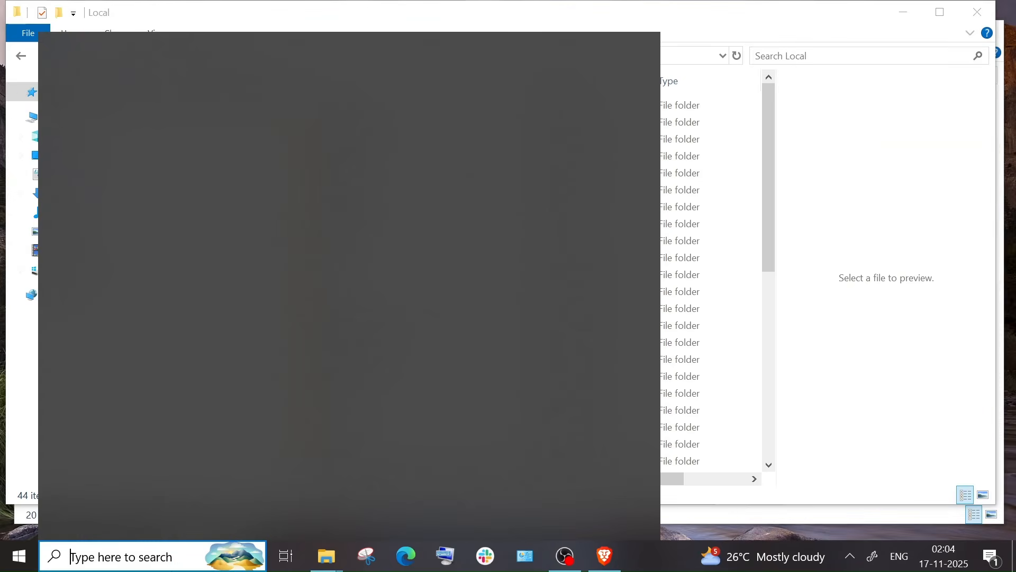
{"action": "type", "text": "run"}
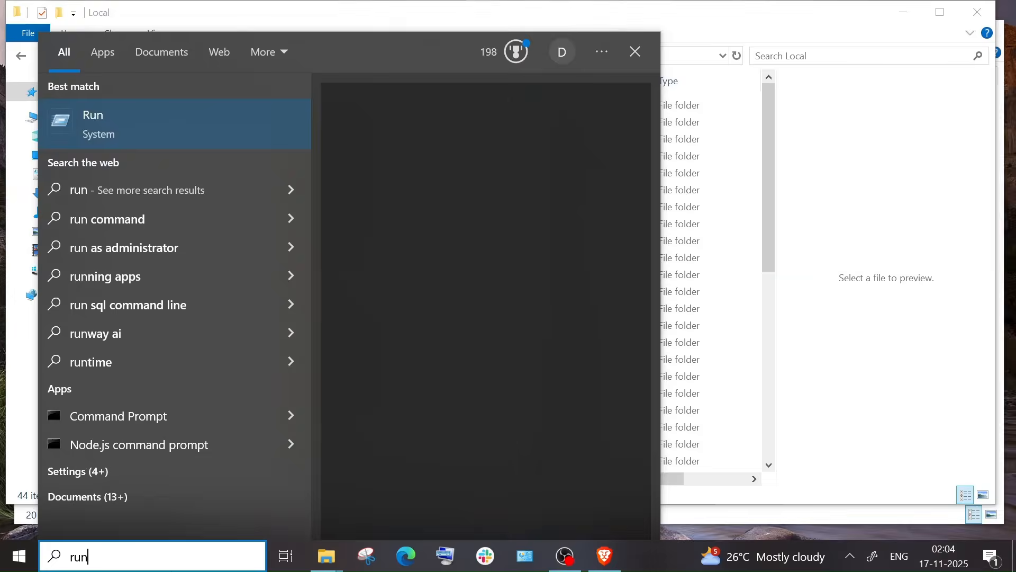
{"action": "key", "text": "Return"}
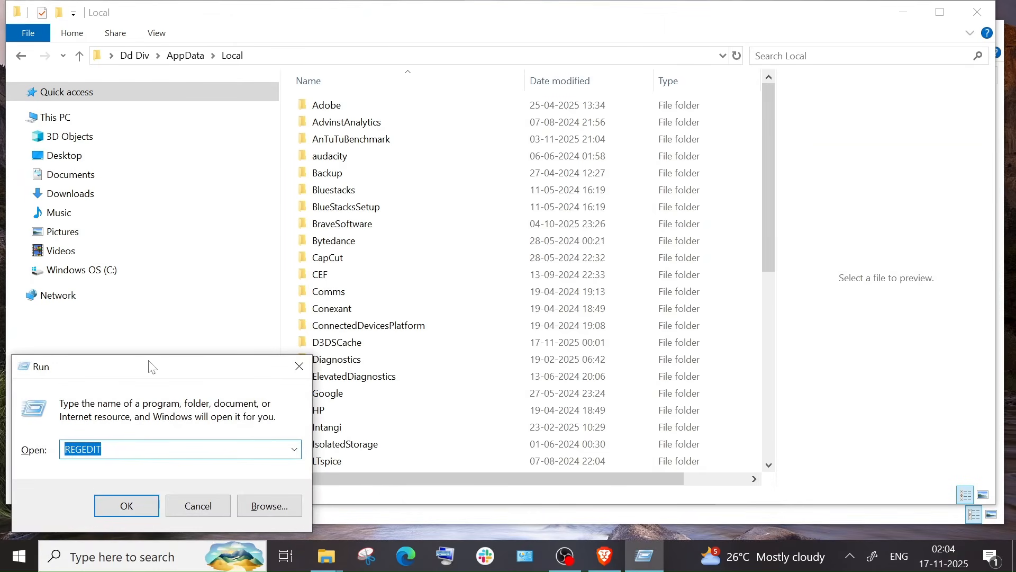
{"action": "left_click_drag", "start_coordinate": [151, 364], "coordinate": [502, 241]}
{"action": "key", "text": "BackSpace"}
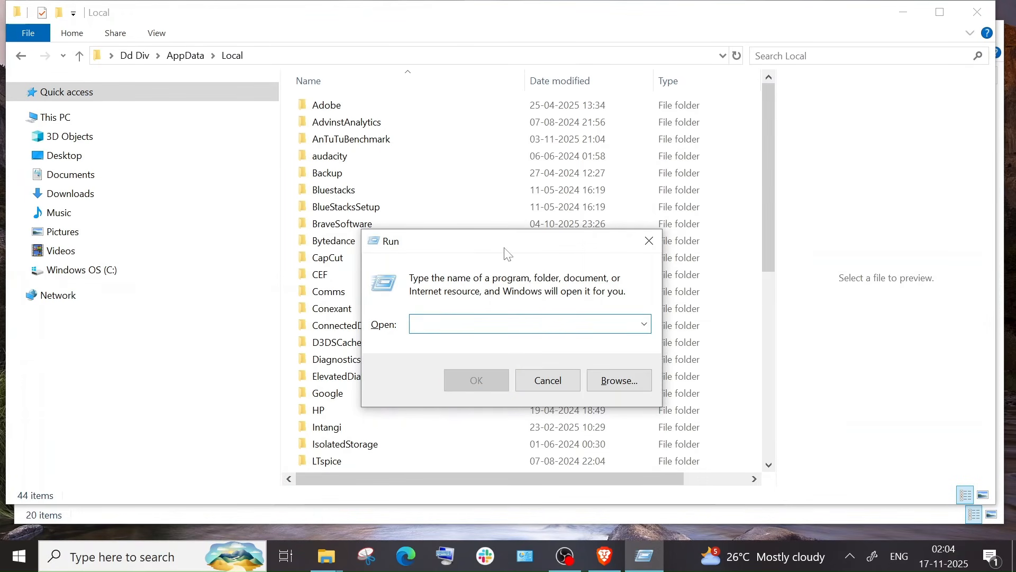
{"action": "type", "text": "%temp%"}
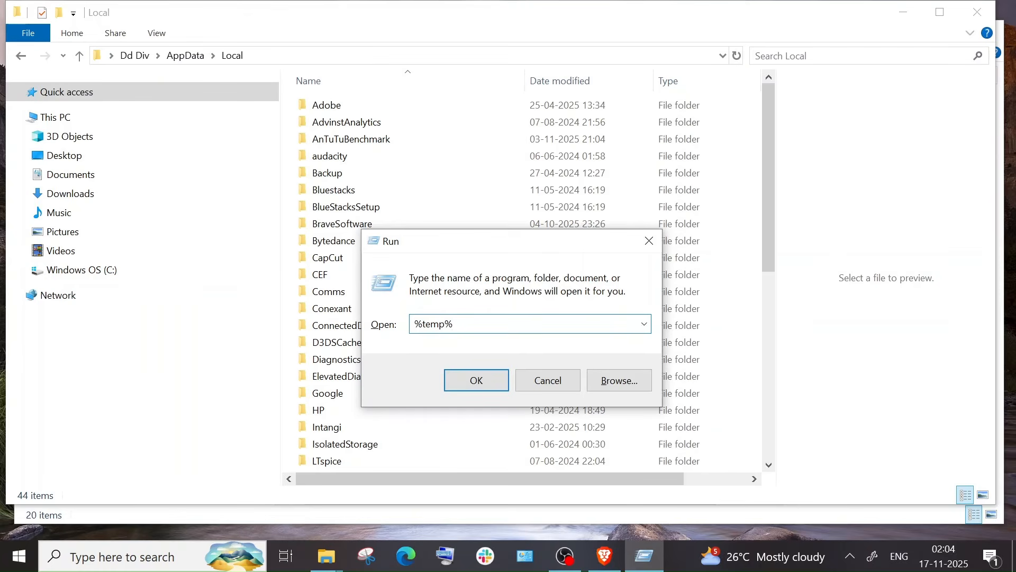
{"action": "key", "text": "Return"}
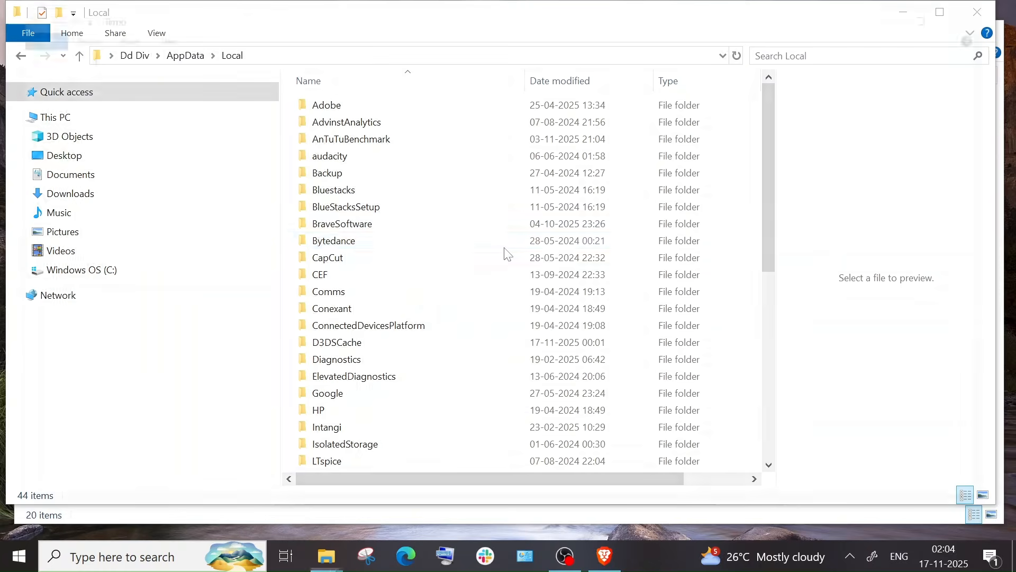
Step: Delete all files and folders in the Temp folder, skipping the file that is in use
{"action": "left_click", "coordinate": [746, 235]}
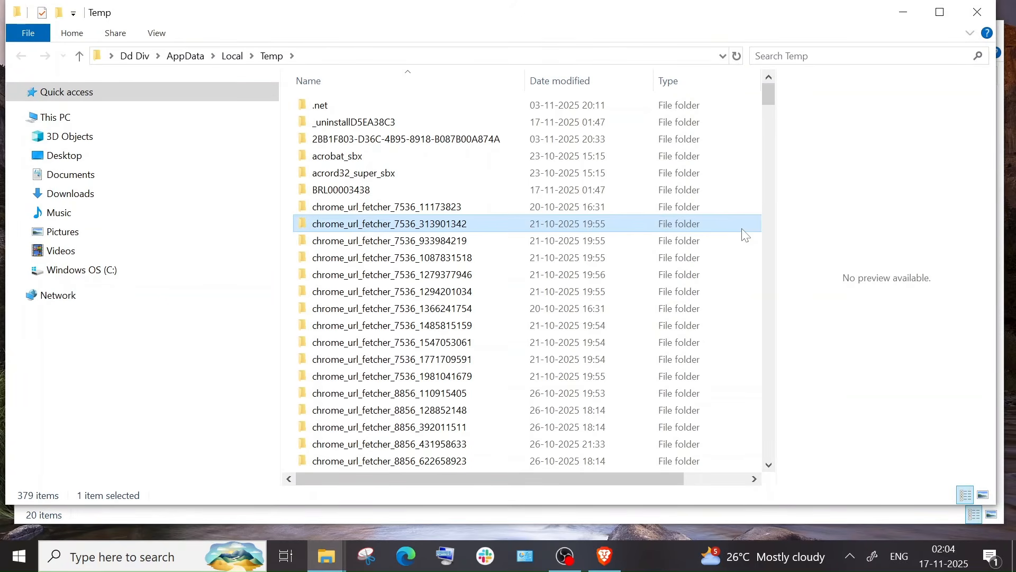
{"action": "key", "text": "ctrl+a"}
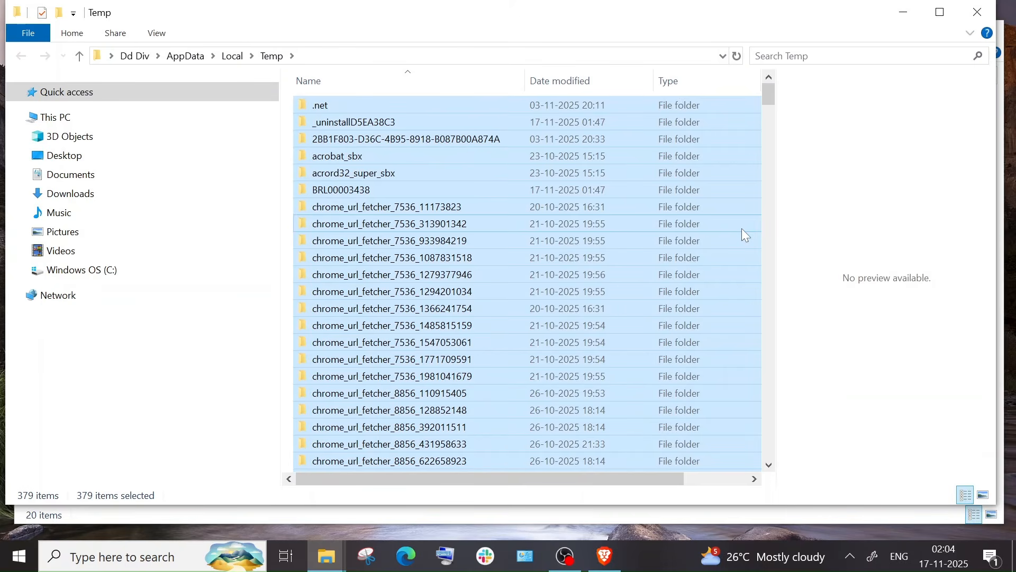
{"action": "key", "text": "Delete"}
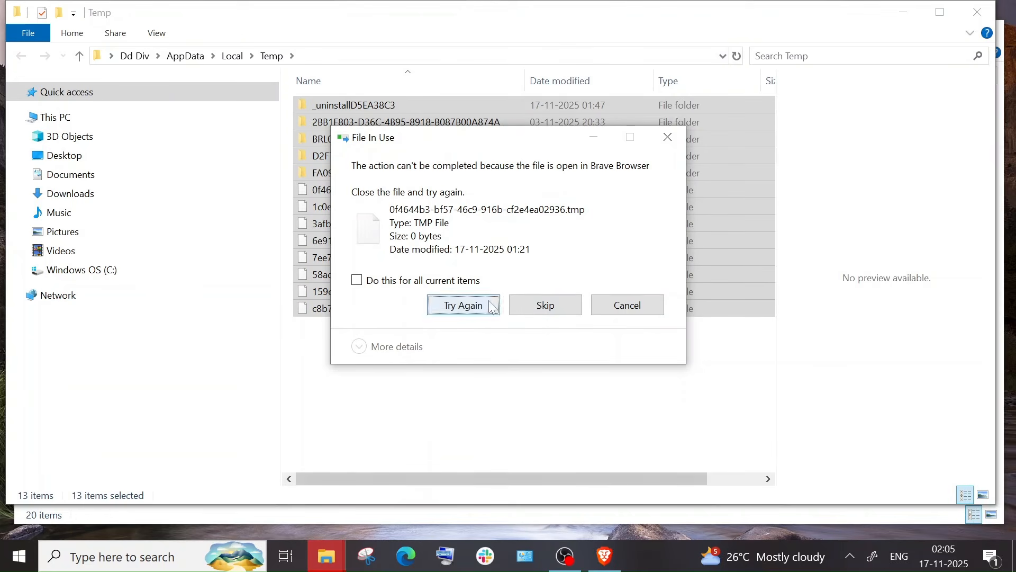
{"action": "left_click", "coordinate": [540, 303]}
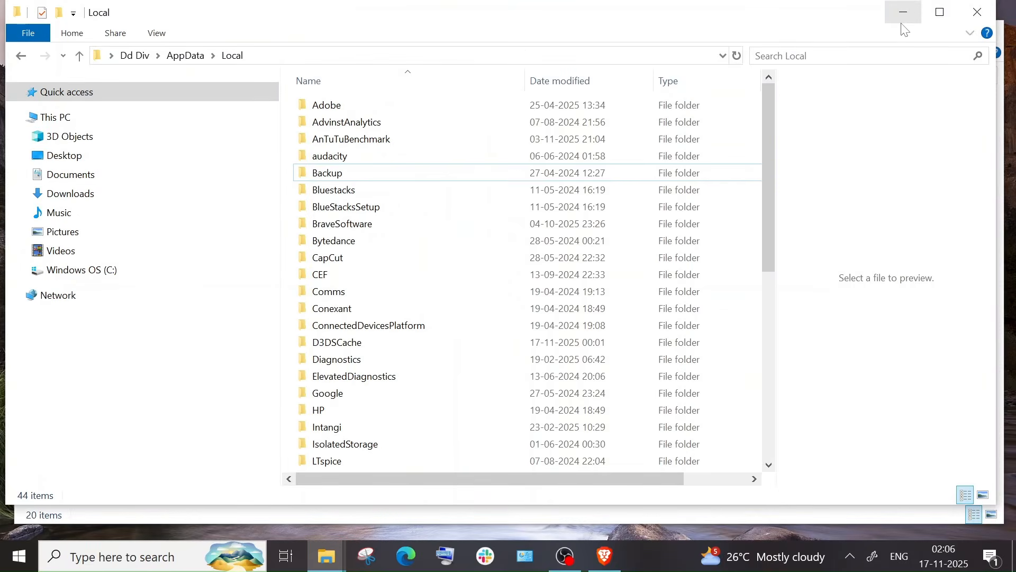
Step: Clear the folder windows out of the way of the desktop and empty the Recycle Bin
{"action": "left_click", "coordinate": [902, 24]}
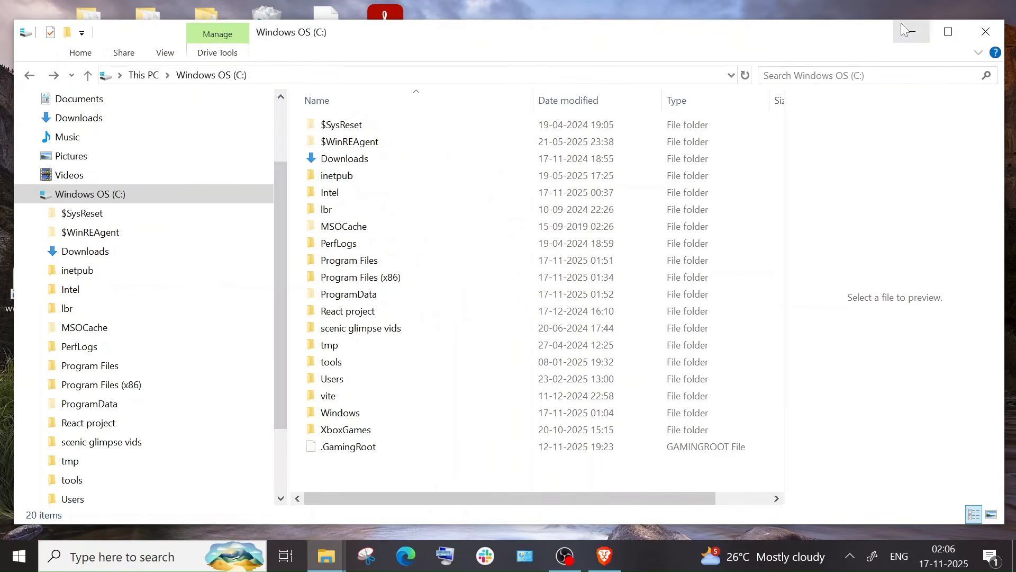
{"action": "left_click_drag", "start_coordinate": [823, 32], "coordinate": [901, 176]}
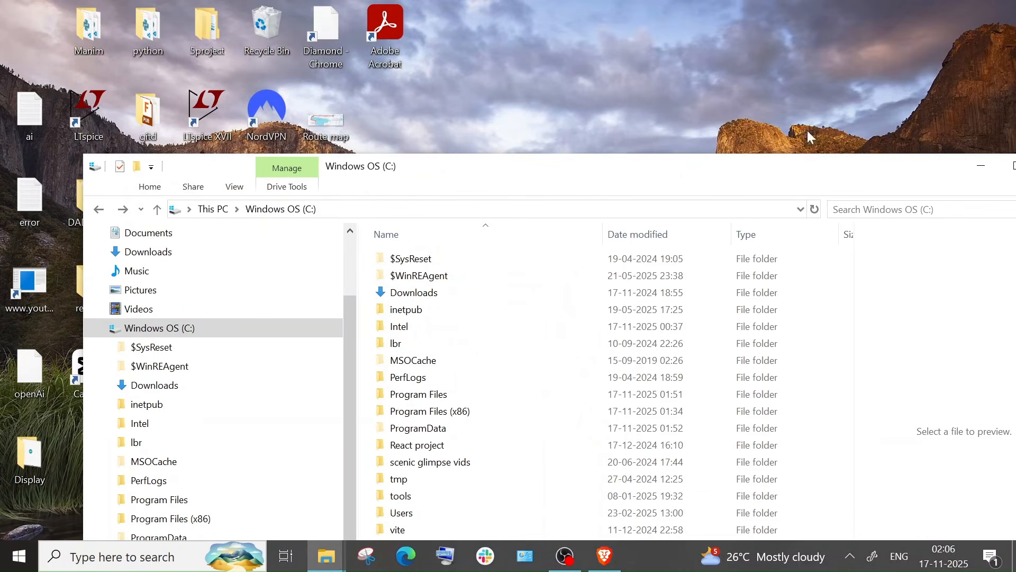
{"action": "right_click", "coordinate": [282, 20]}
{"action": "left_click", "coordinate": [320, 47]}
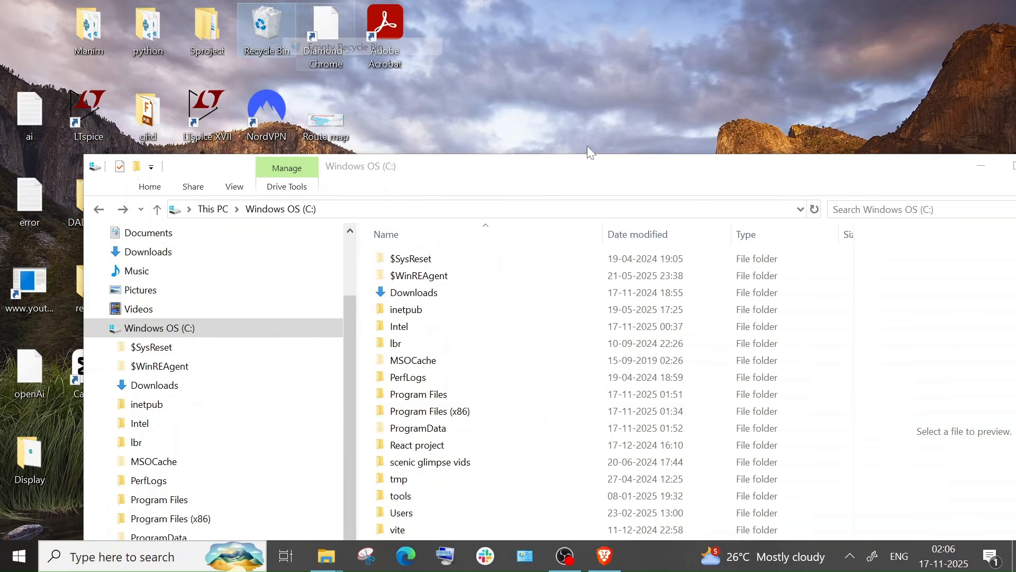
{"action": "left_click", "coordinate": [568, 293]}
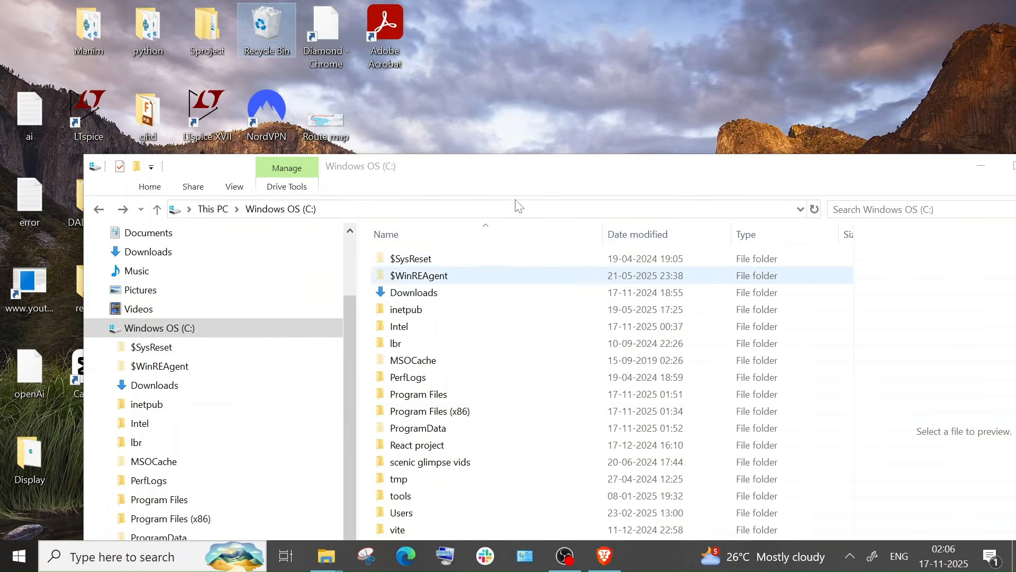
{"action": "left_click_drag", "start_coordinate": [607, 174], "coordinate": [535, 73]}
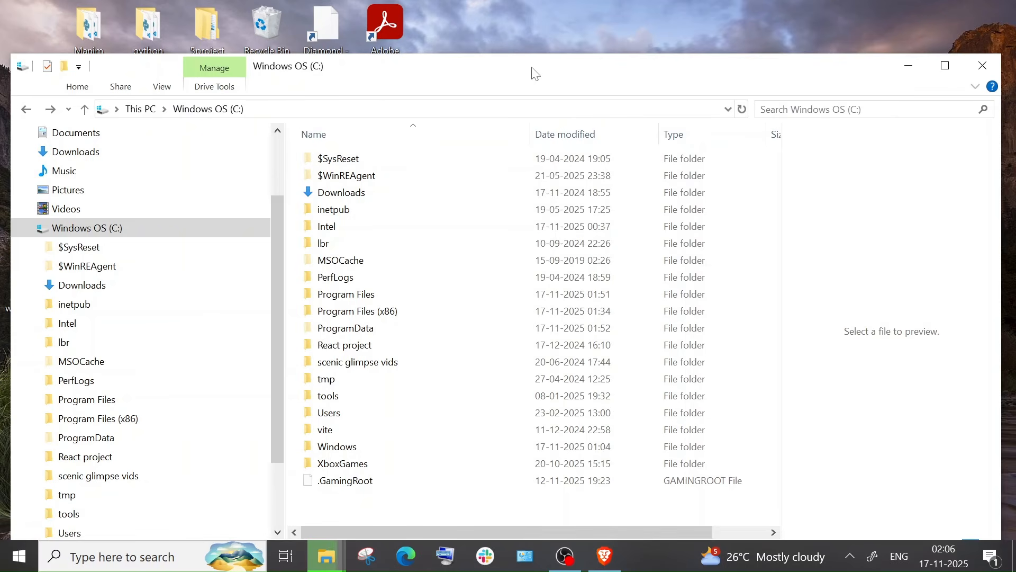